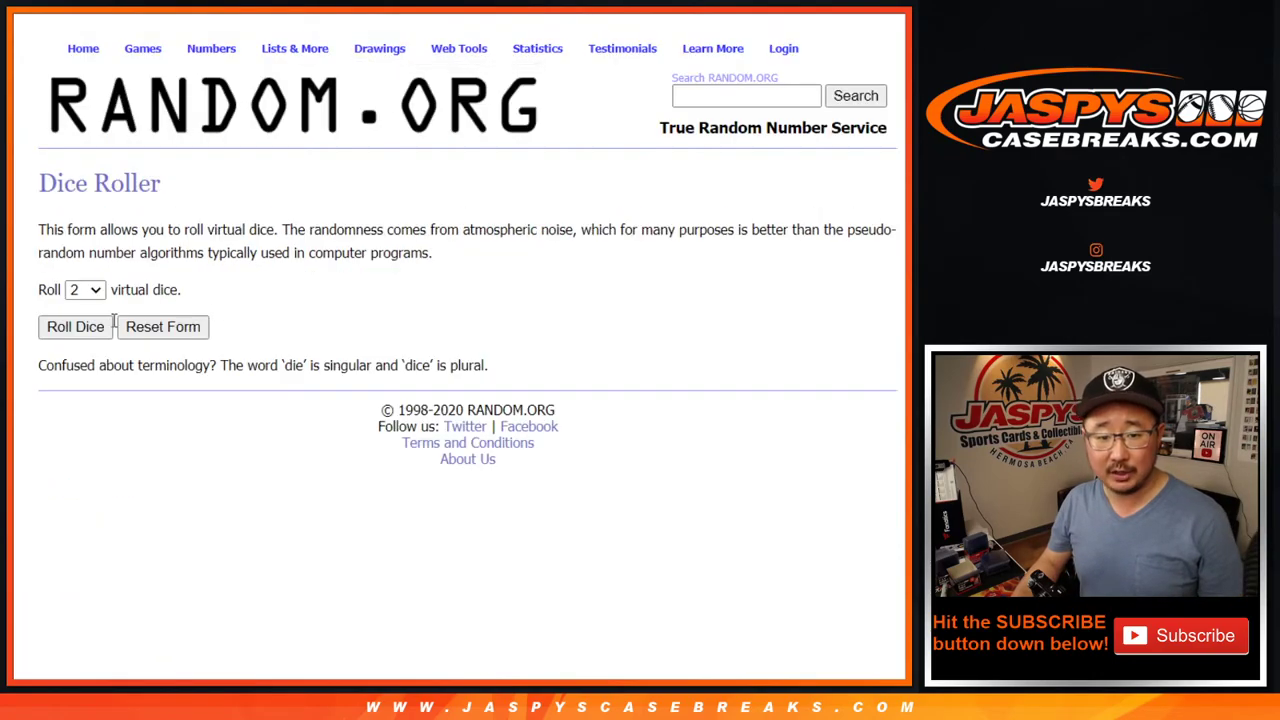
Step: Roll the two dice, then randomize the participant list and reshuffle it four more times
click(95, 334)
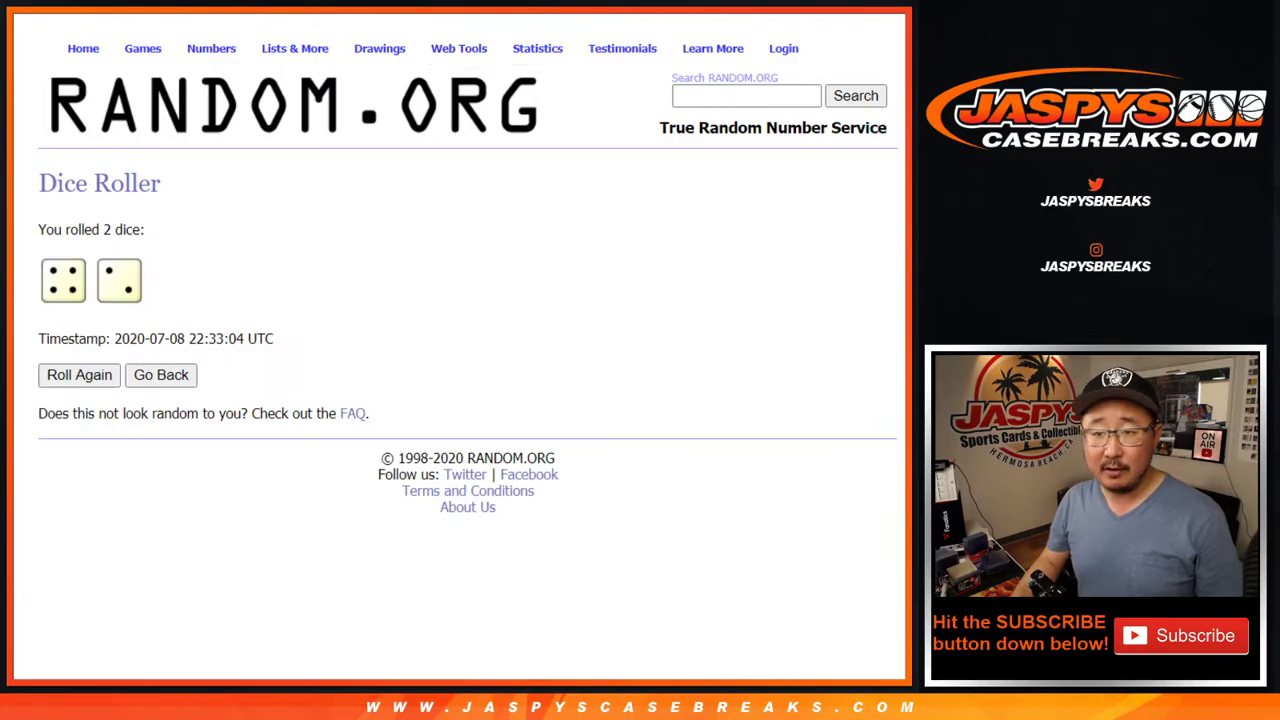
scroll(566, 480, down, 3)
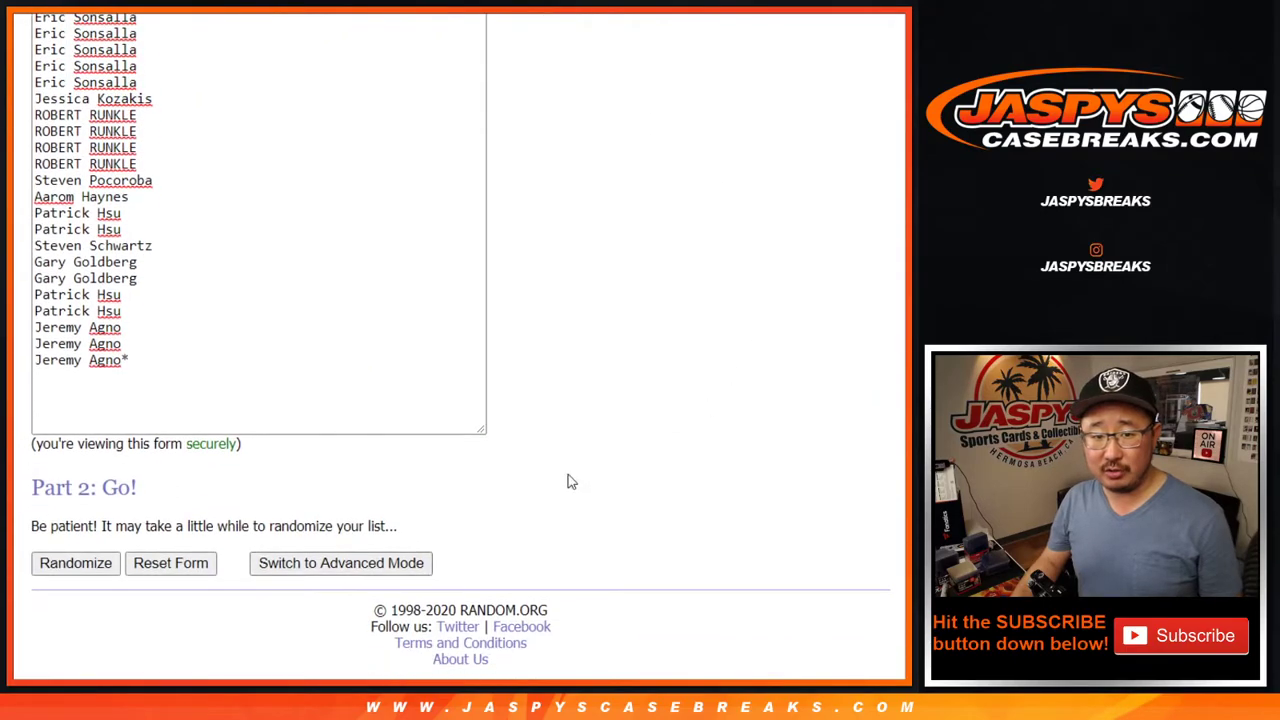
click(62, 566)
click(60, 566)
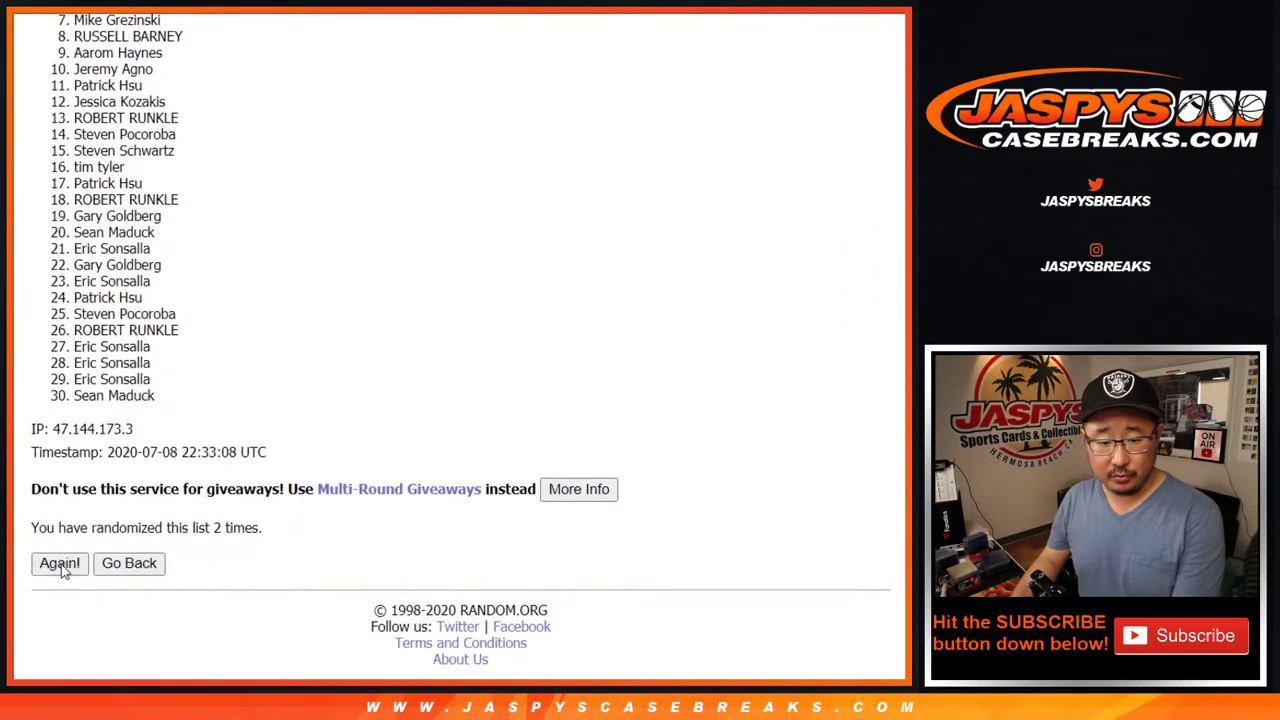
click(60, 564)
click(60, 564)
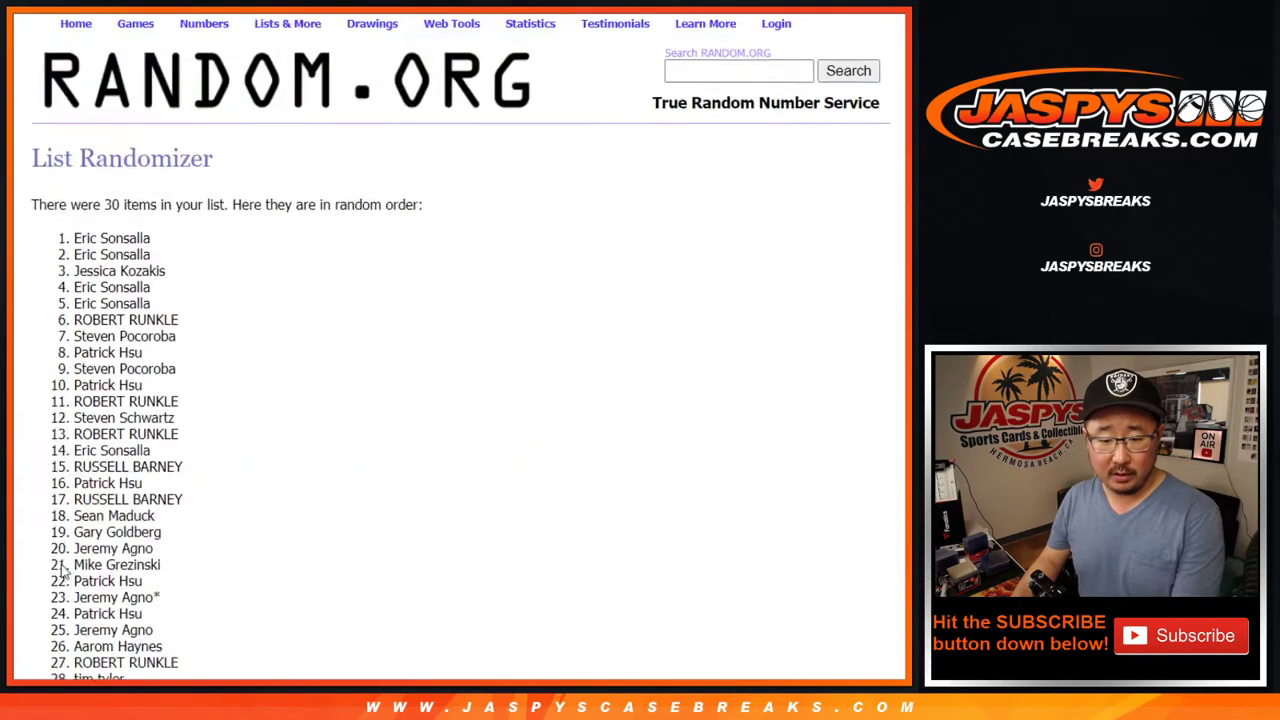
click(60, 564)
click(60, 564)
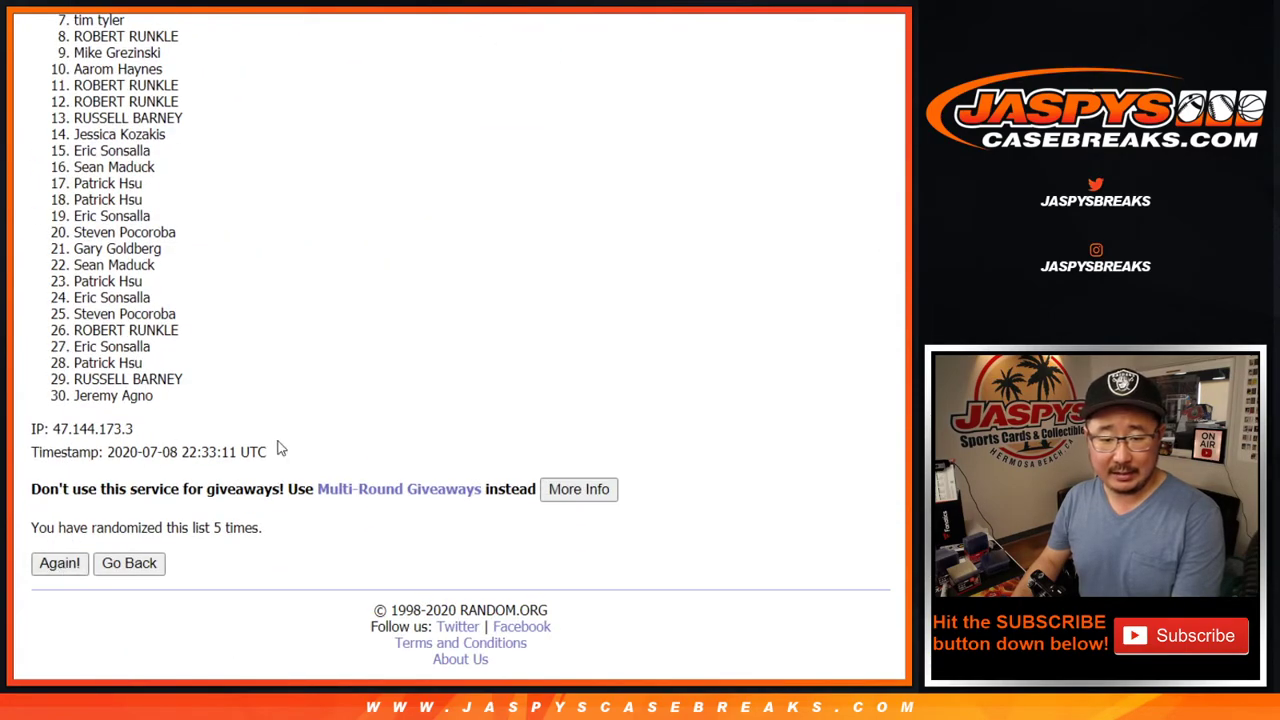
Step: Copy all 30 shuffled names and paste them into column A from A1
scroll(251, 449, up, 3)
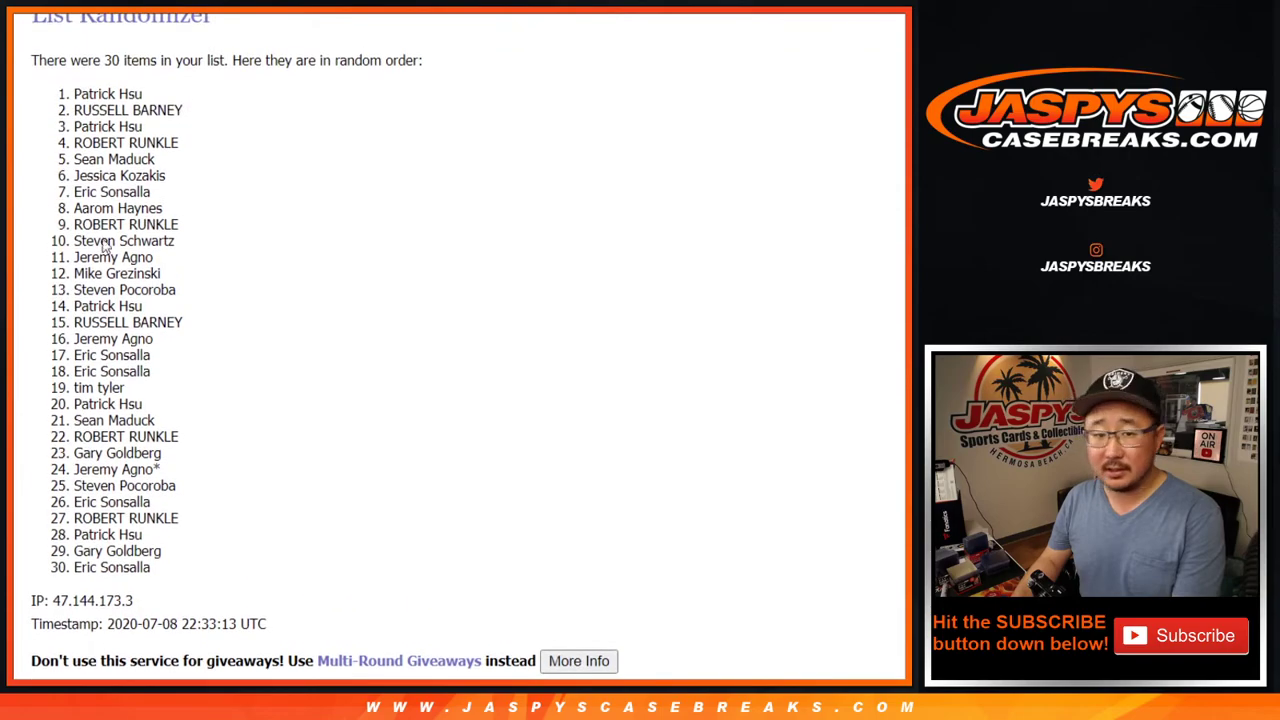
mouse_move(80, 95)
mouse_down()
mouse_move(100, 260)
mouse_move(150, 405)
mouse_up()
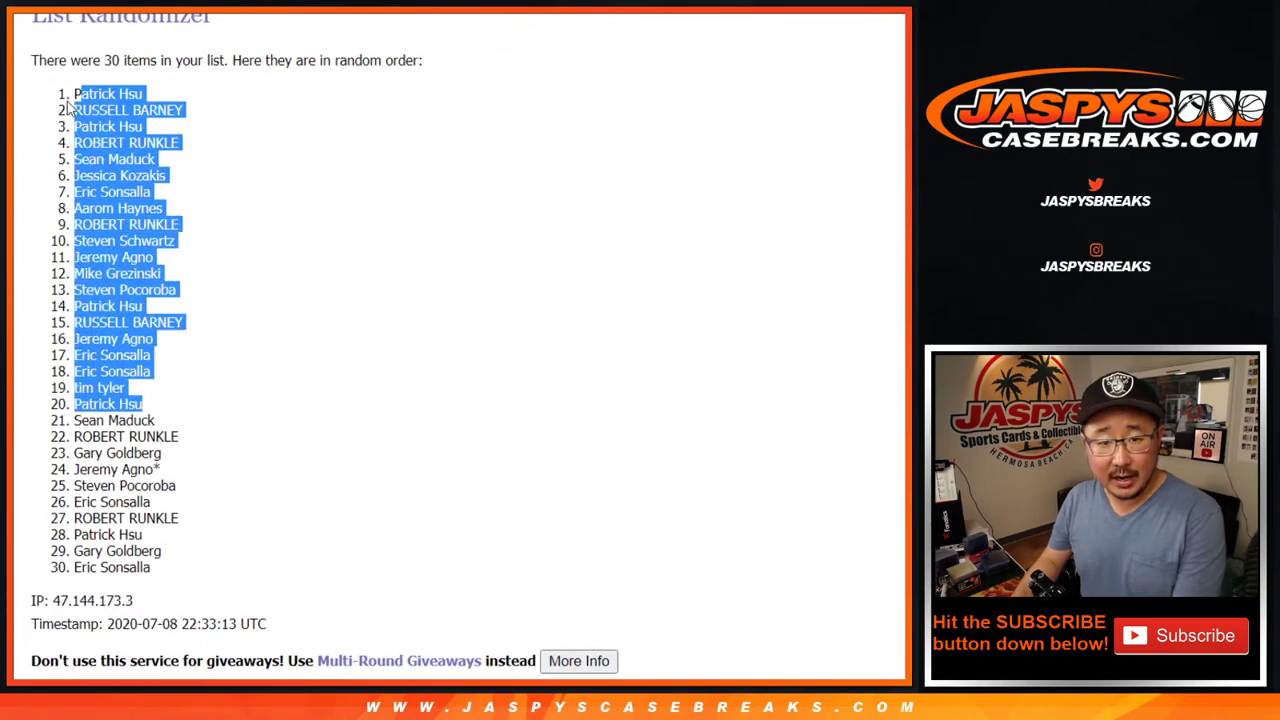
mouse_move(73, 94)
mouse_down()
mouse_move(140, 518)
mouse_move(160, 569)
mouse_up()
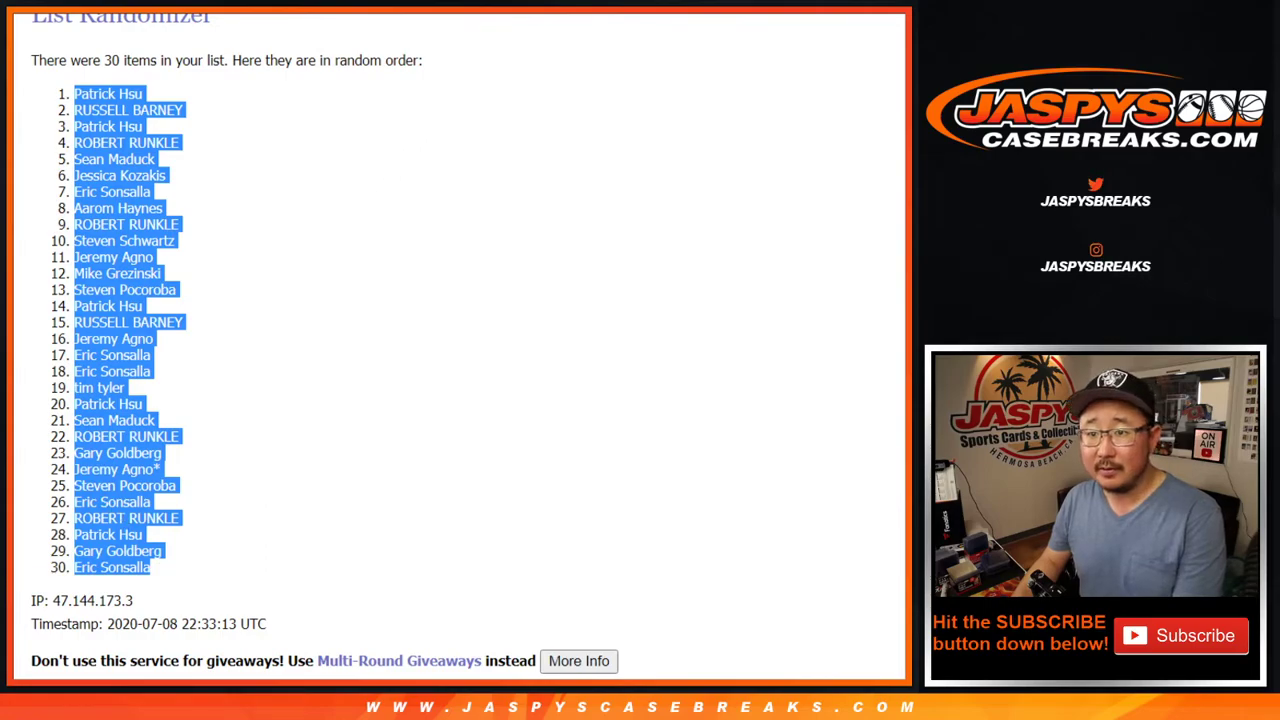
key(ctrl+Tab)
right_click(120, 163)
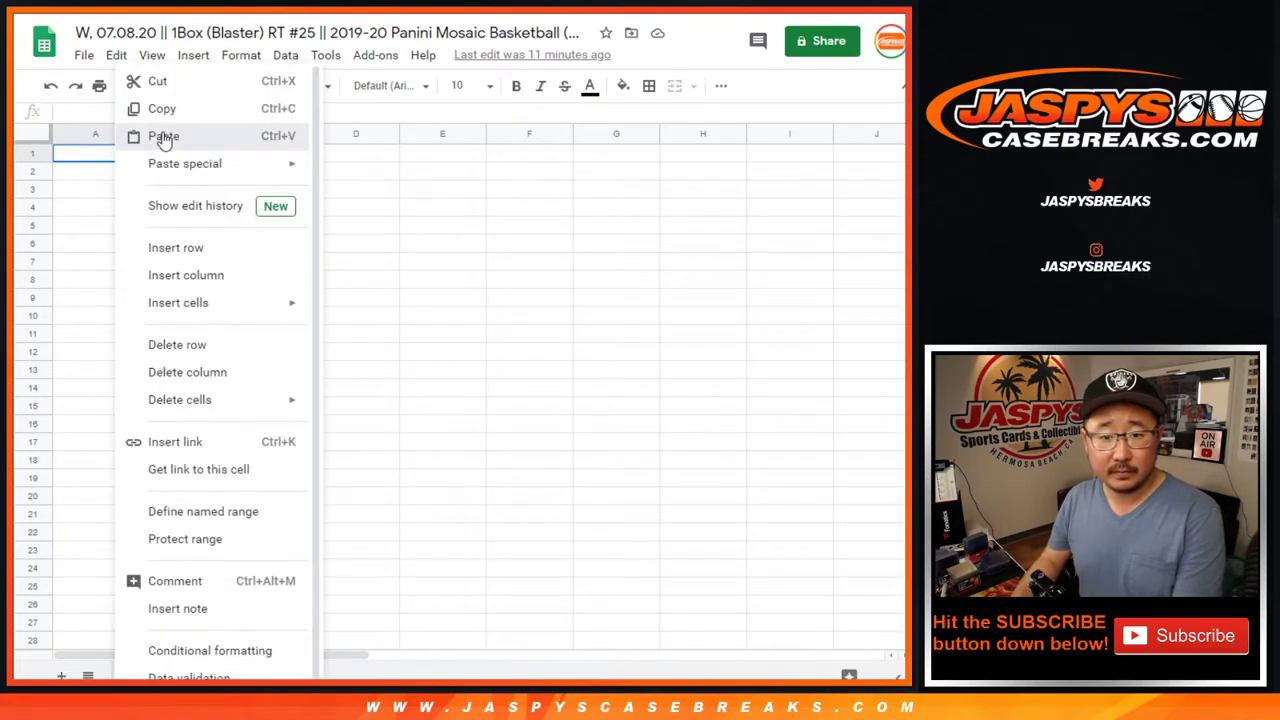
click(165, 140)
Step: Shuffle the 30-team NBA list six times in its List Randomizer
key(ctrl+Tab)
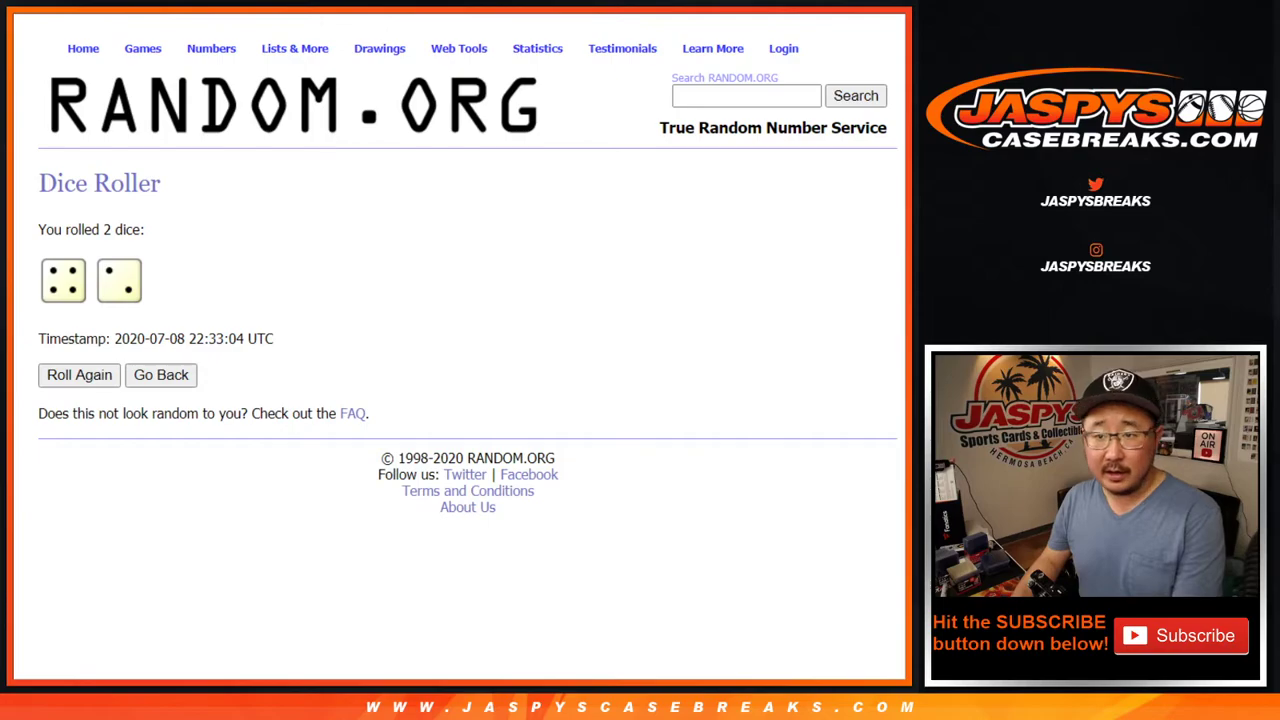
key(ctrl+Tab)
scroll(493, 47, down, 2)
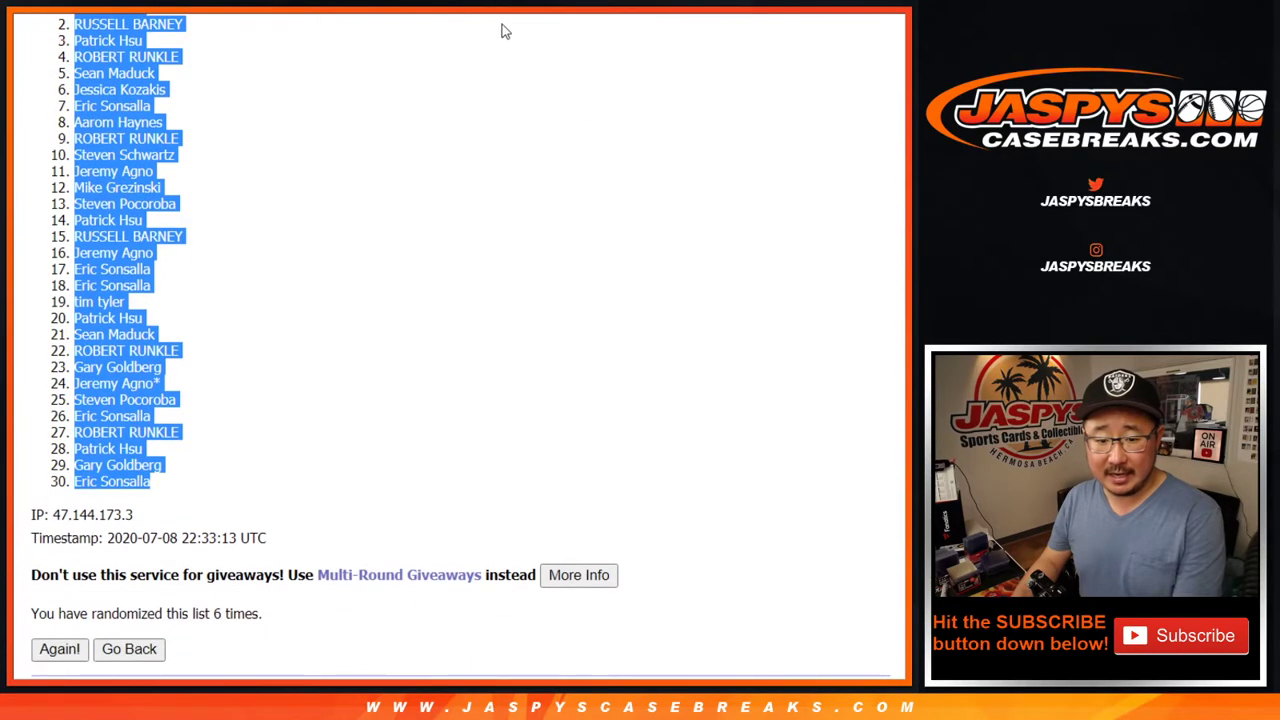
key(ctrl+Tab)
click(46, 564)
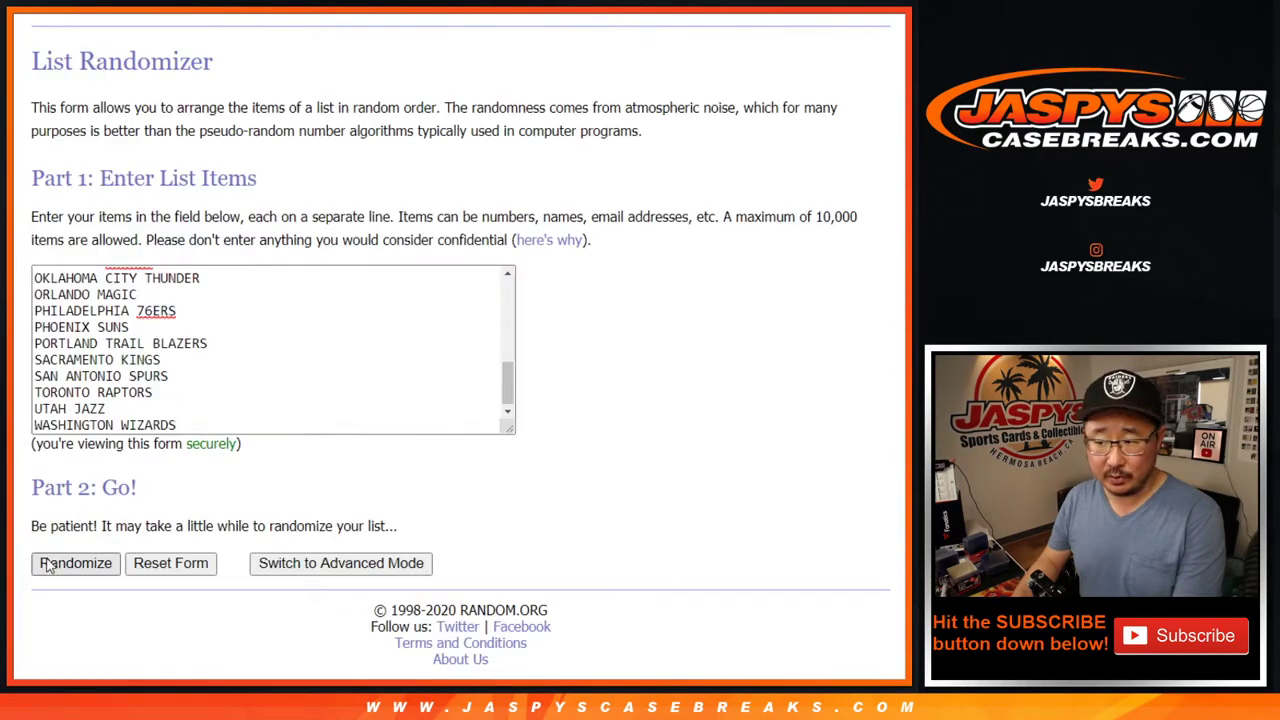
click(46, 564)
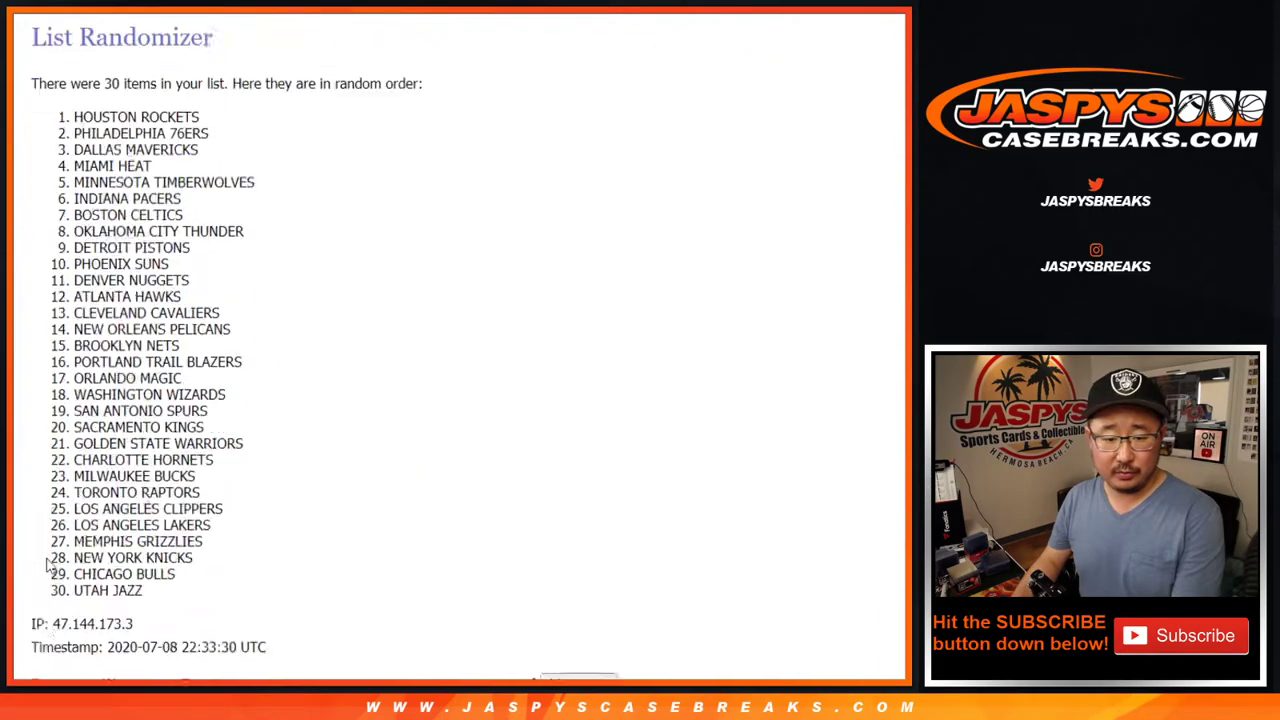
click(46, 564)
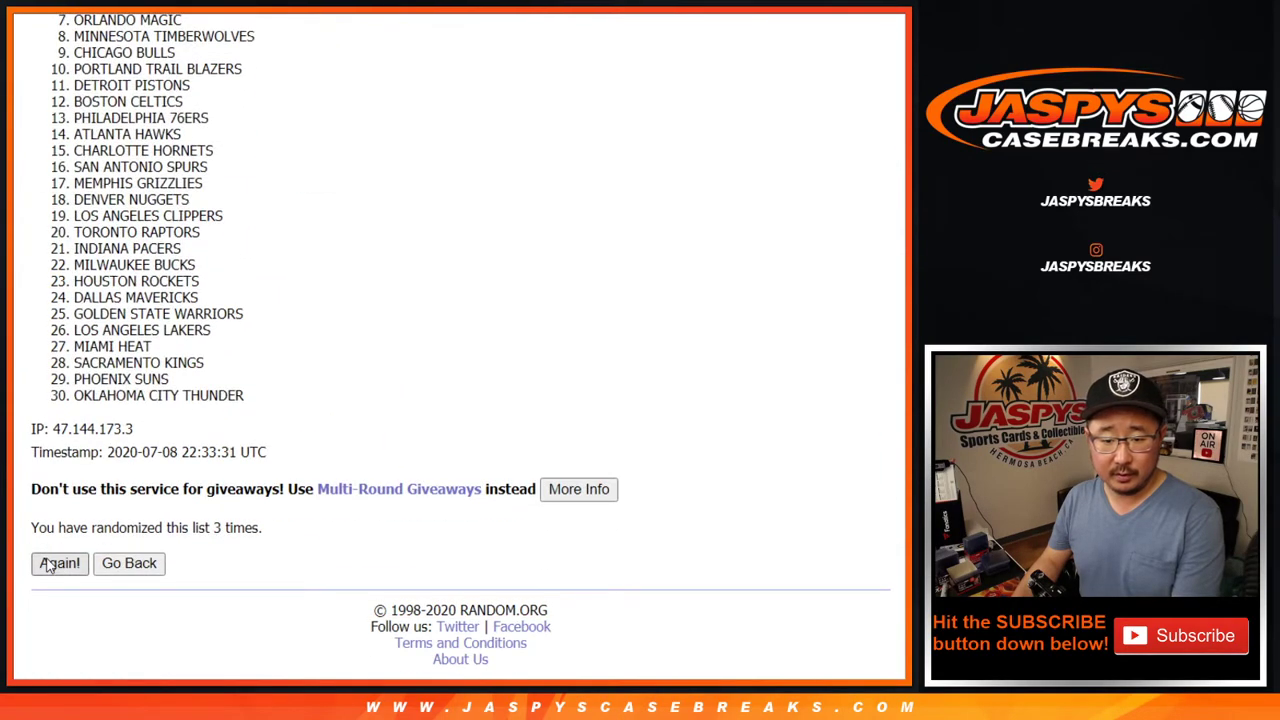
click(46, 564)
click(46, 564)
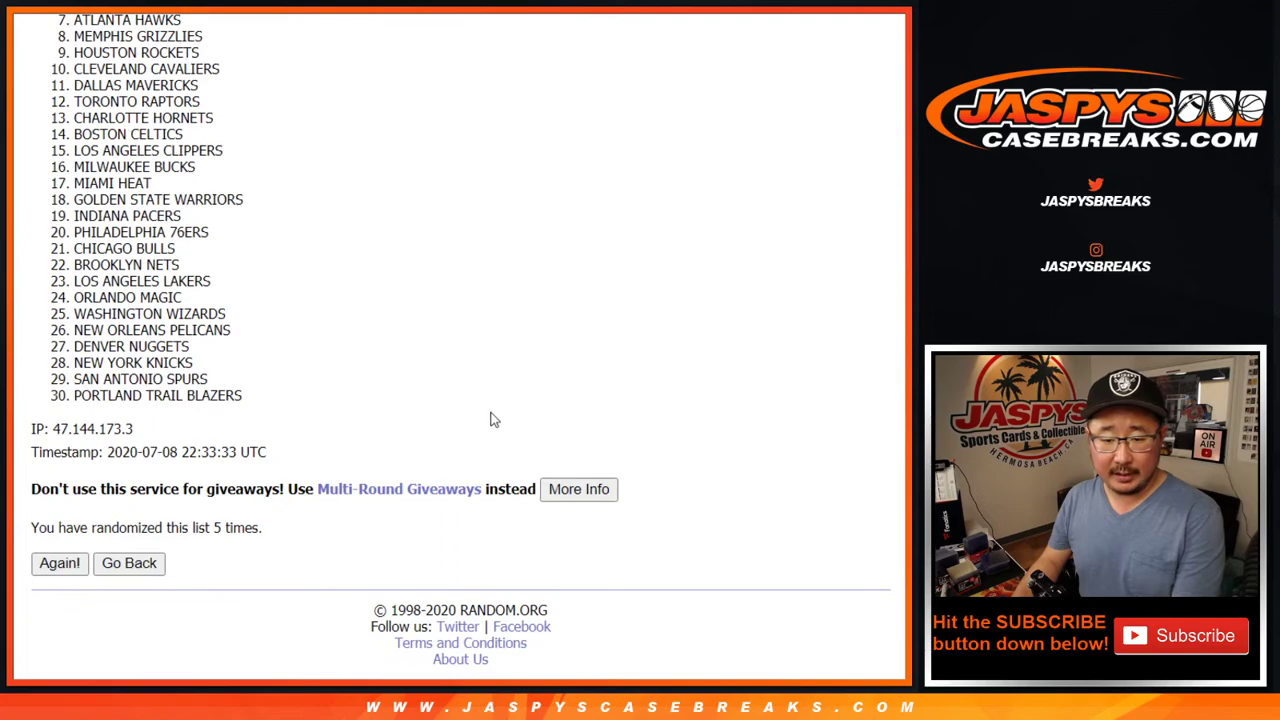
key(F5)
Step: Select all 30 shuffled teams, from Minnesota Timberwolves down to Brooklyn Nets
scroll(283, 420, up, 1)
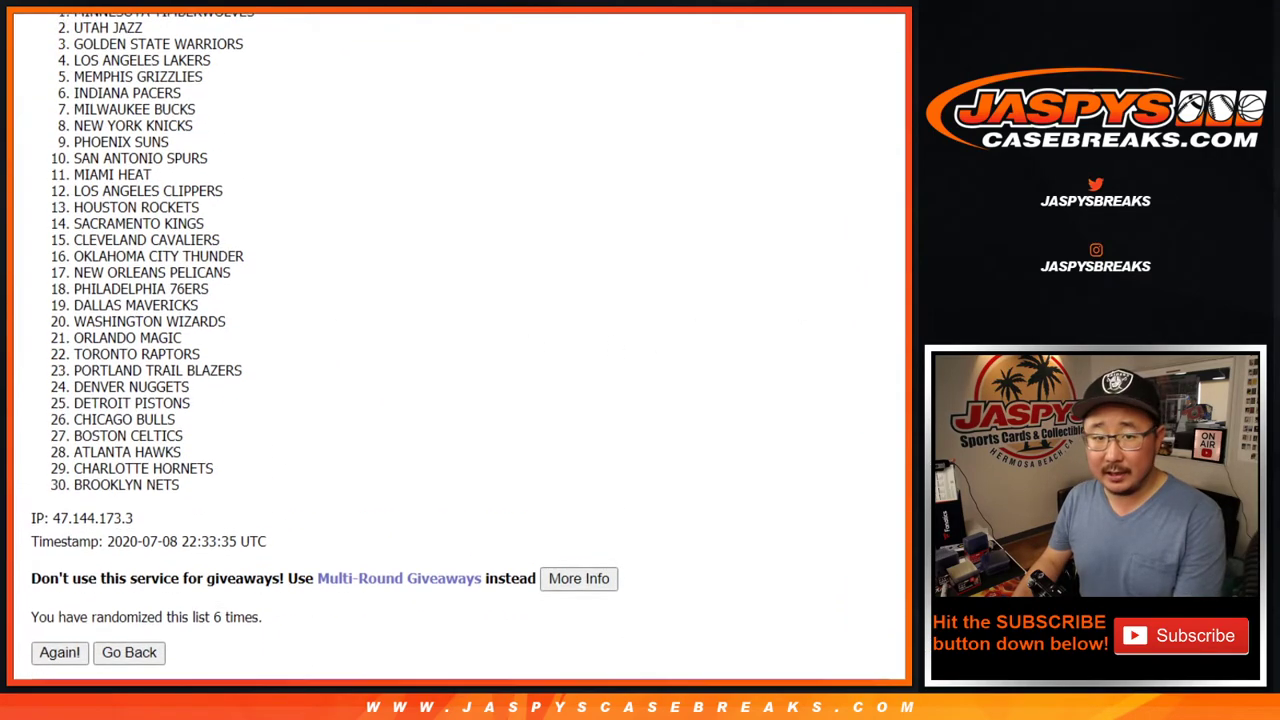
scroll(357, 161, up, 1)
drag(77, 29, 210, 500)
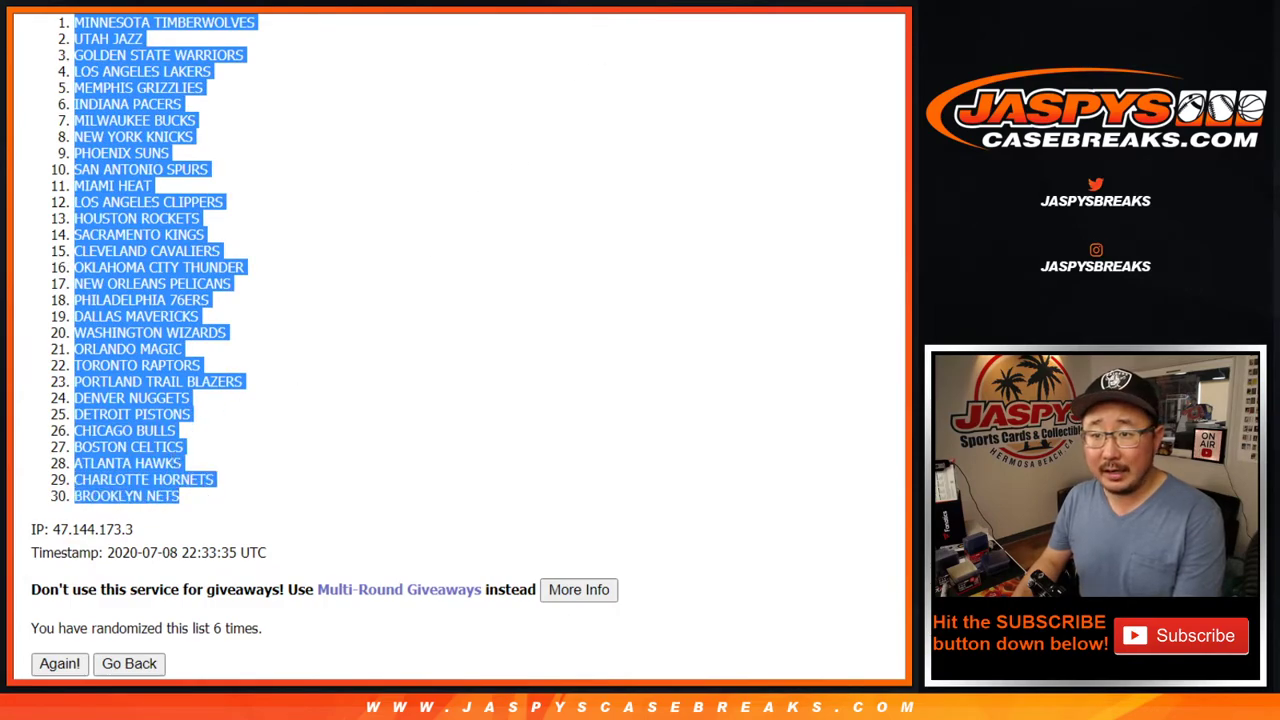
Step: Copy the shuffled teams and paste them into column B from B1
key(ctrl+c)
key(alt+Tab)
click(213, 155)
right_click(213, 155)
click(258, 134)
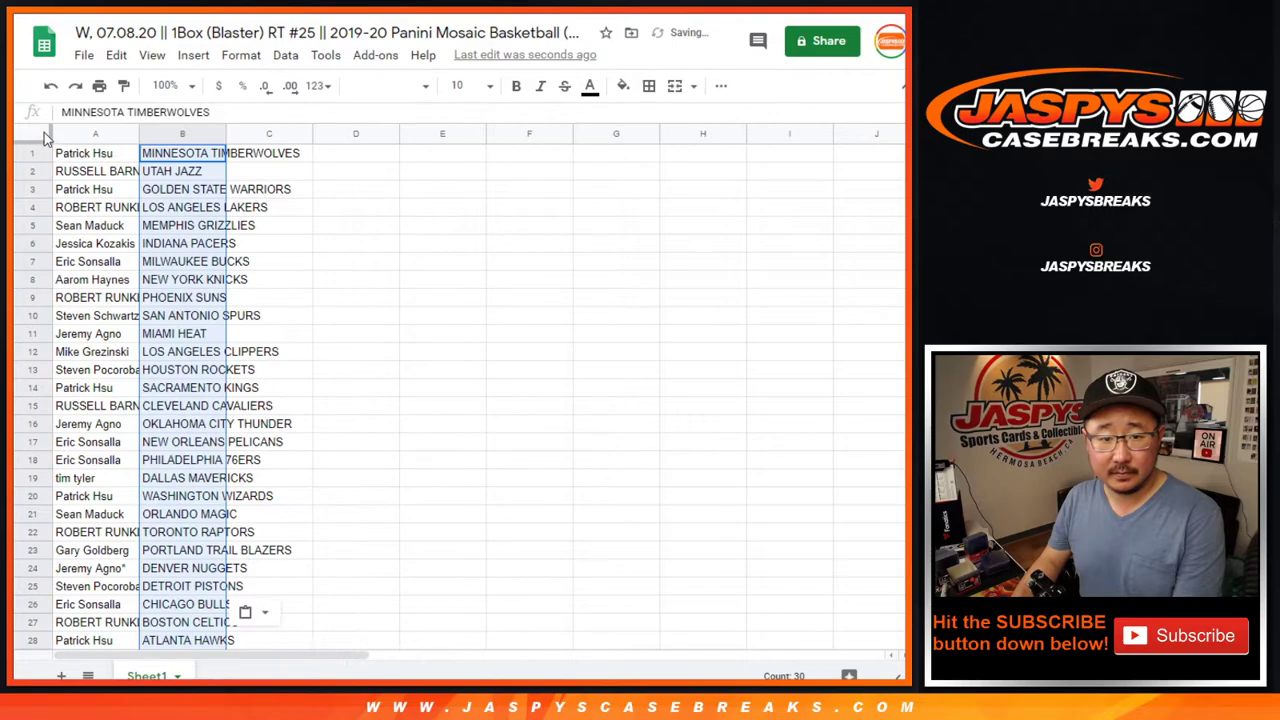
Step: Format the whole sheet in Cambria 12, zoom to 125%, and autofit columns A and B
click(44, 132)
click(385, 86)
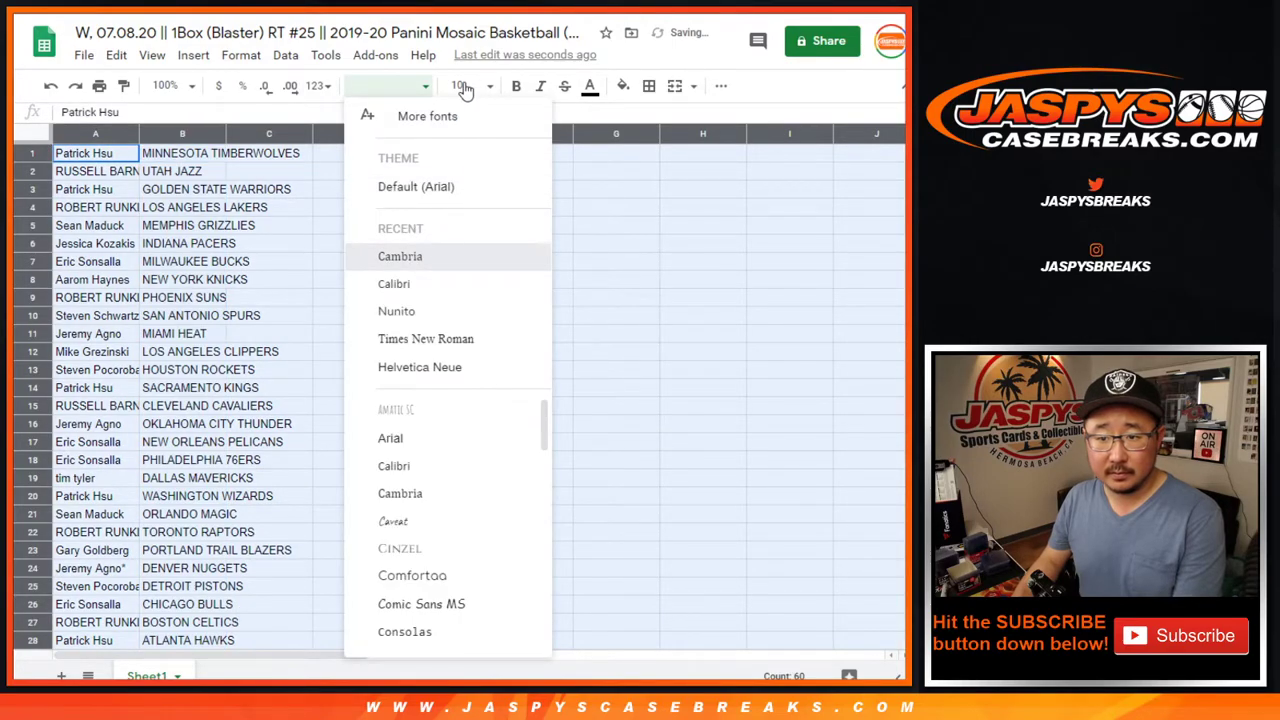
click(463, 88)
click(466, 284)
click(165, 86)
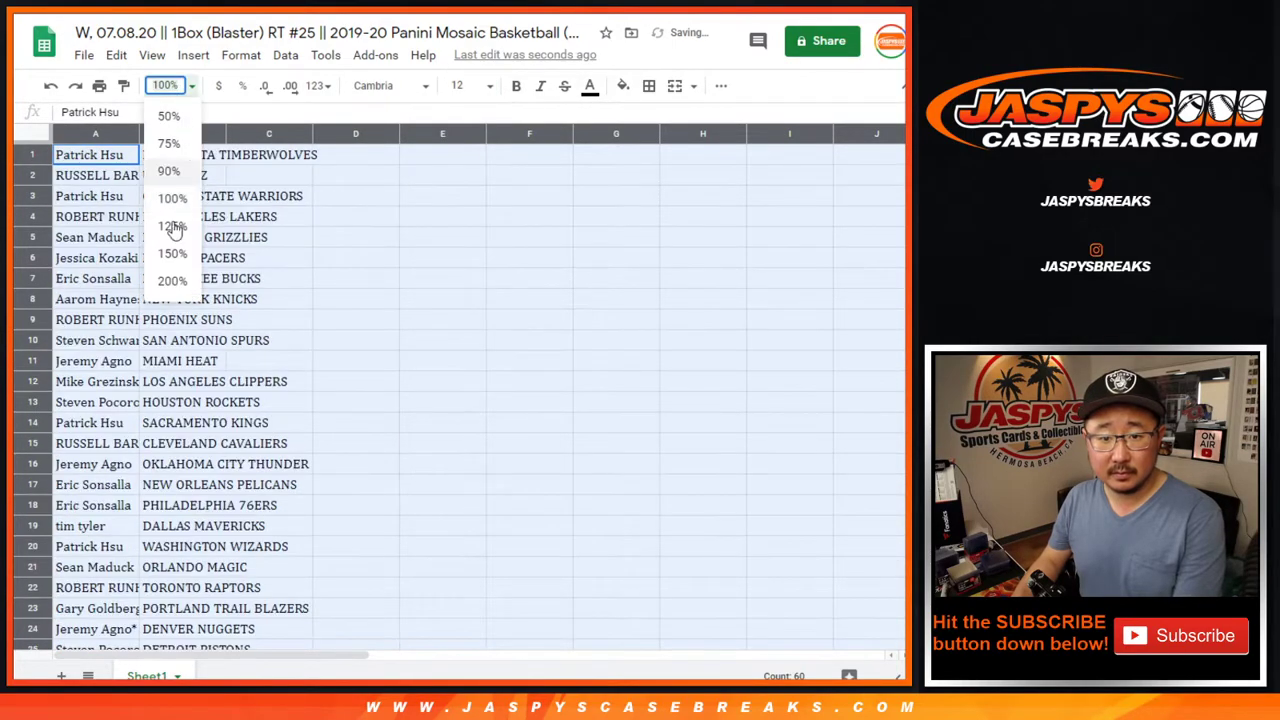
click(172, 226)
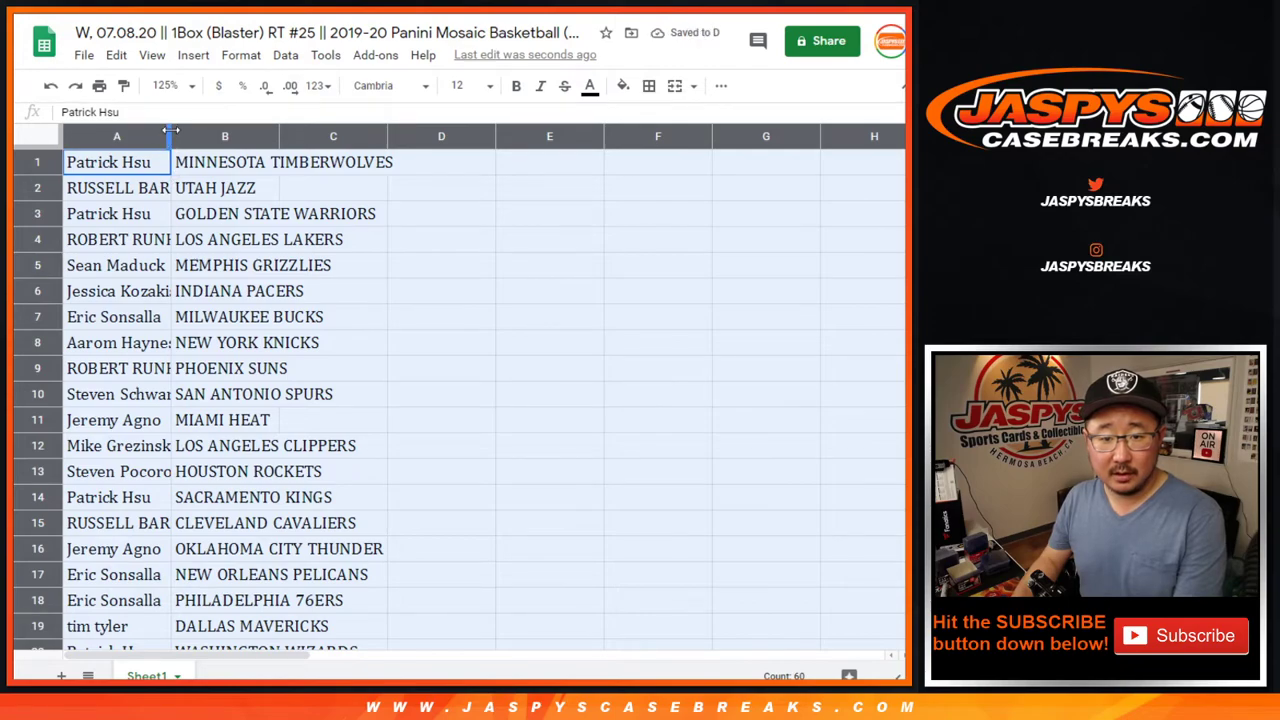
double_click(171, 131)
Step: Select A1:B15, then A16:B30, to check all 30 pairs
click(183, 199)
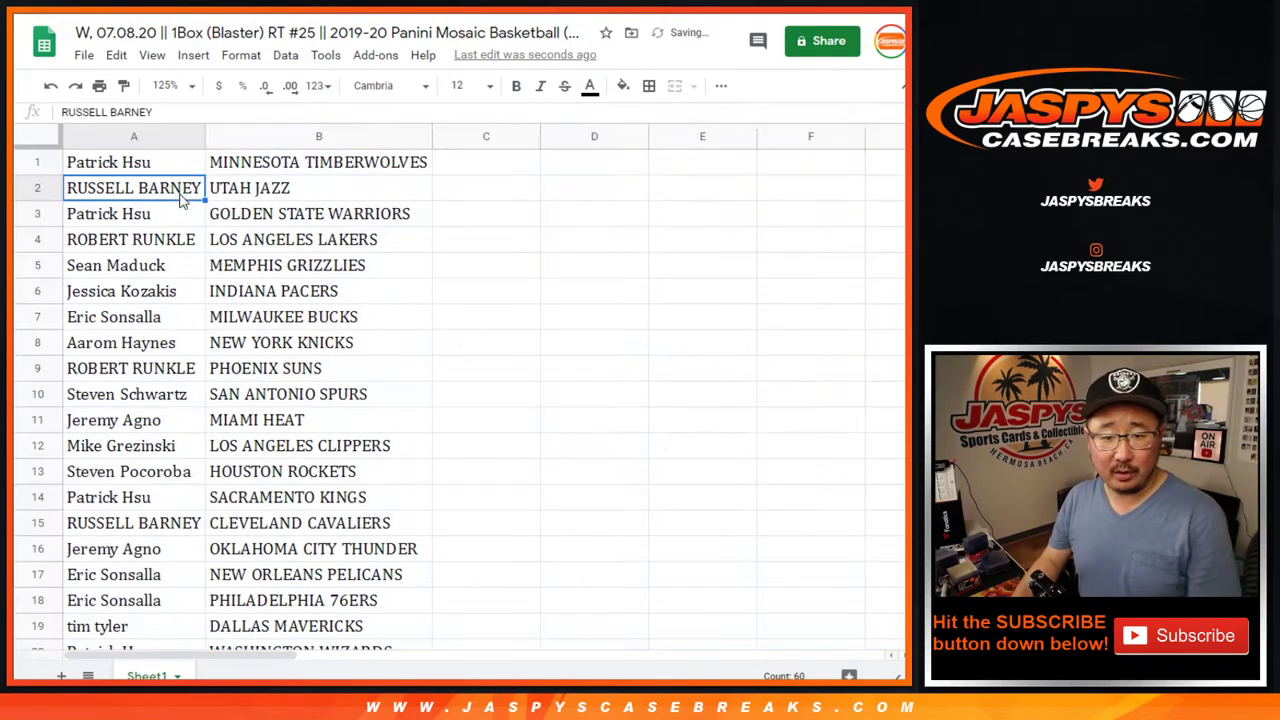
key(Up)
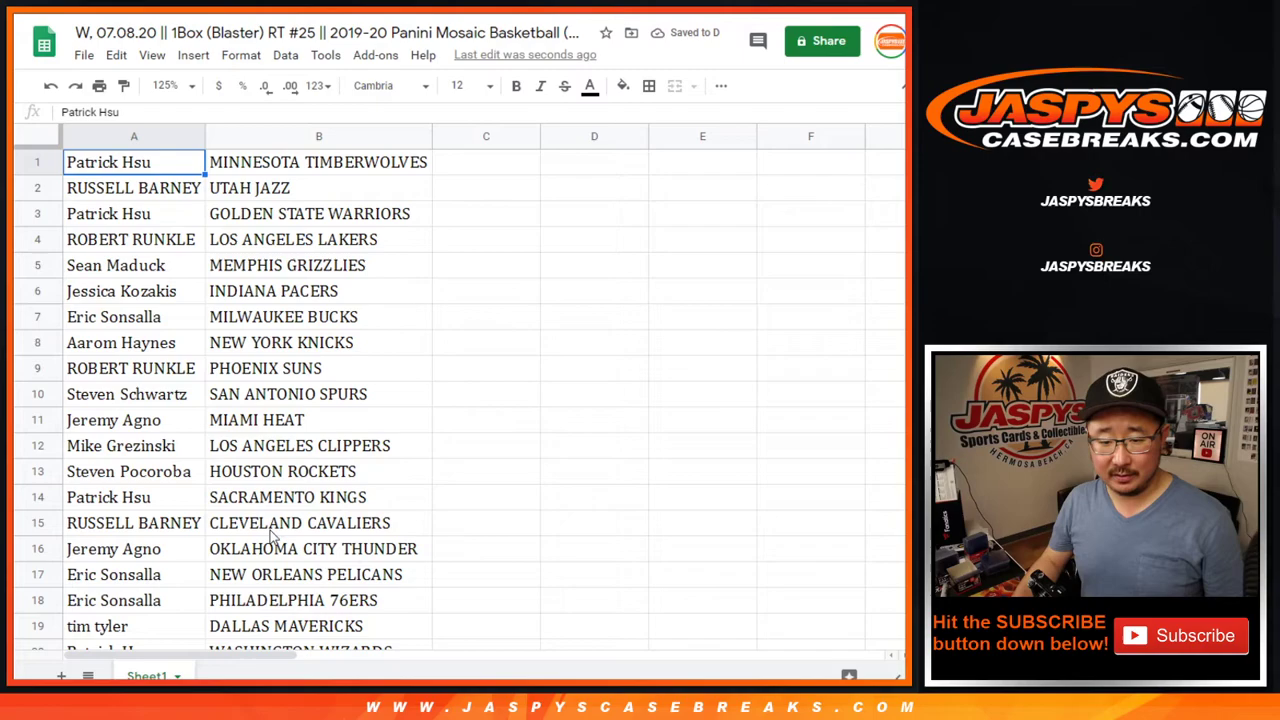
shift+click(270, 534)
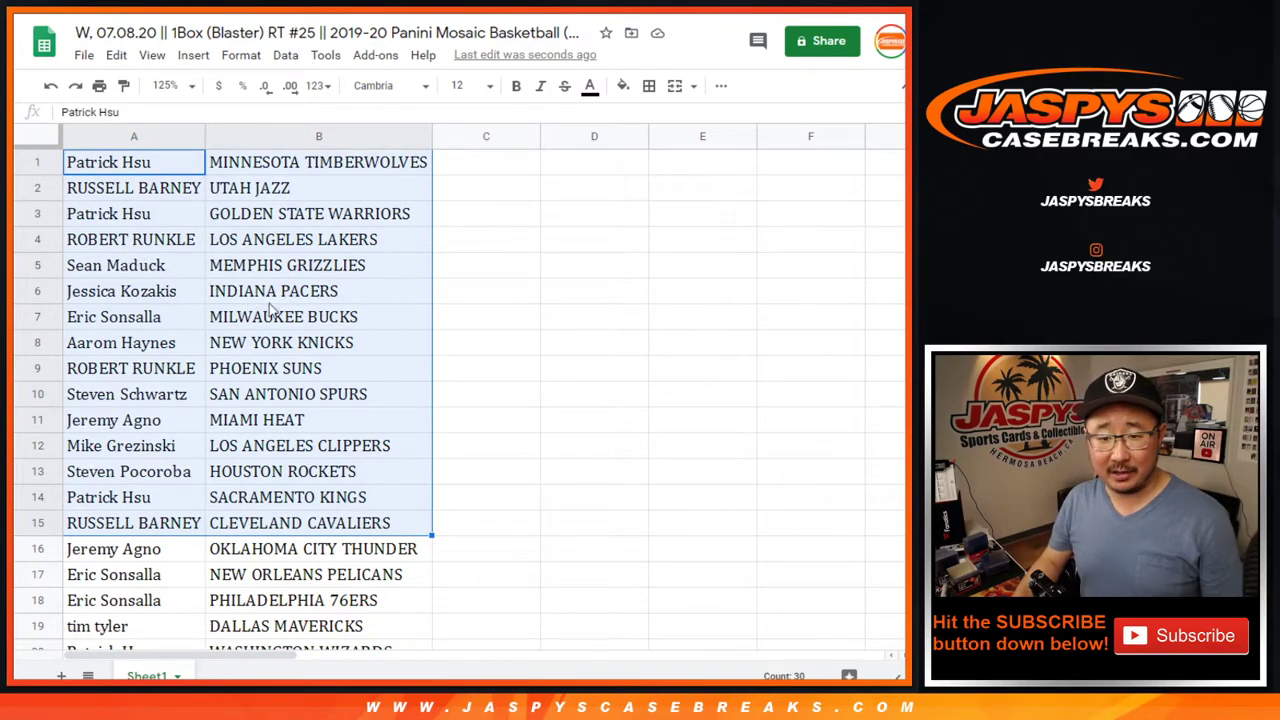
scroll(320, 477, down, 5)
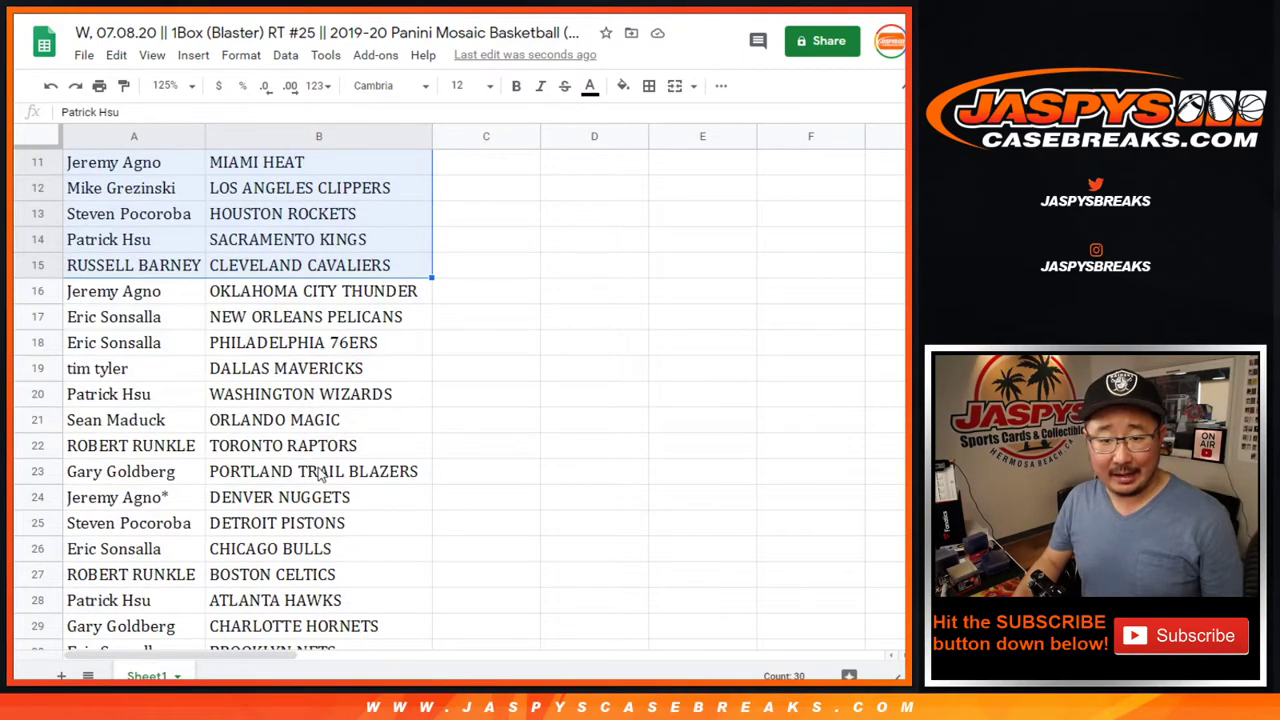
scroll(320, 477, down, 1)
click(190, 242)
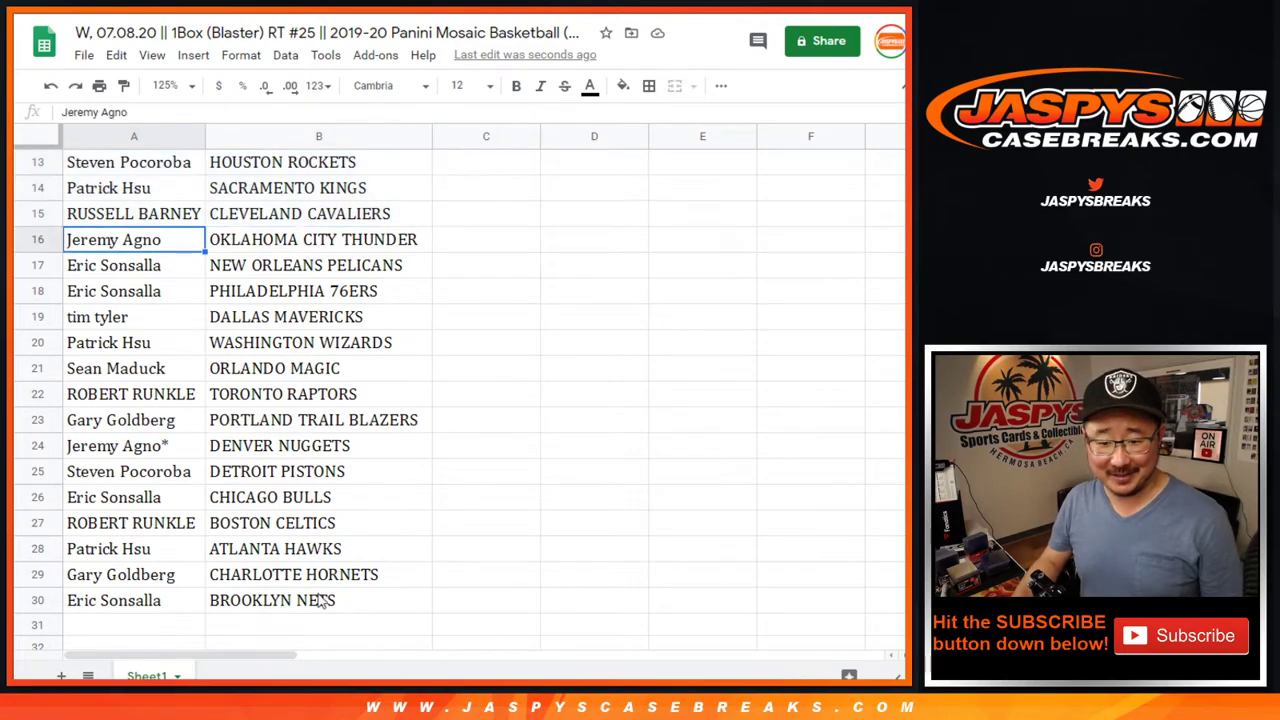
shift+click(320, 600)
scroll(391, 559, up, 5)
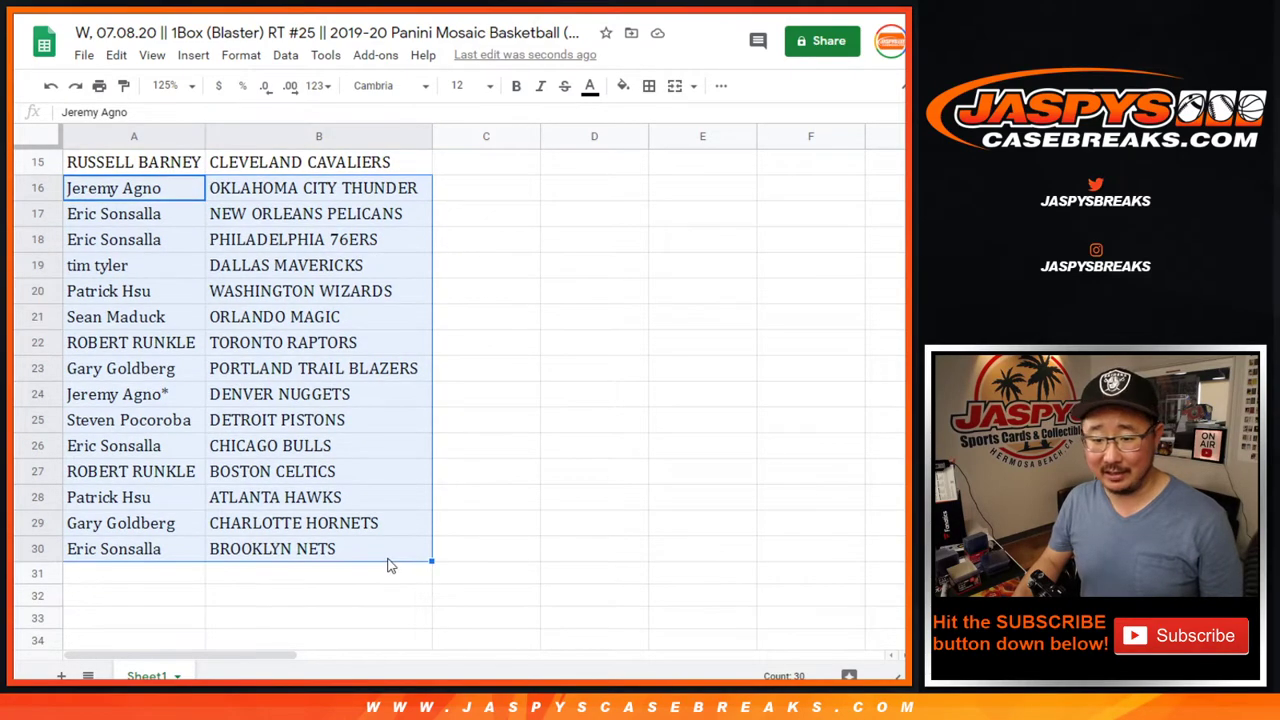
Step: Zoom to 80% and sort the sheet by column B, A to Z
click(165, 85)
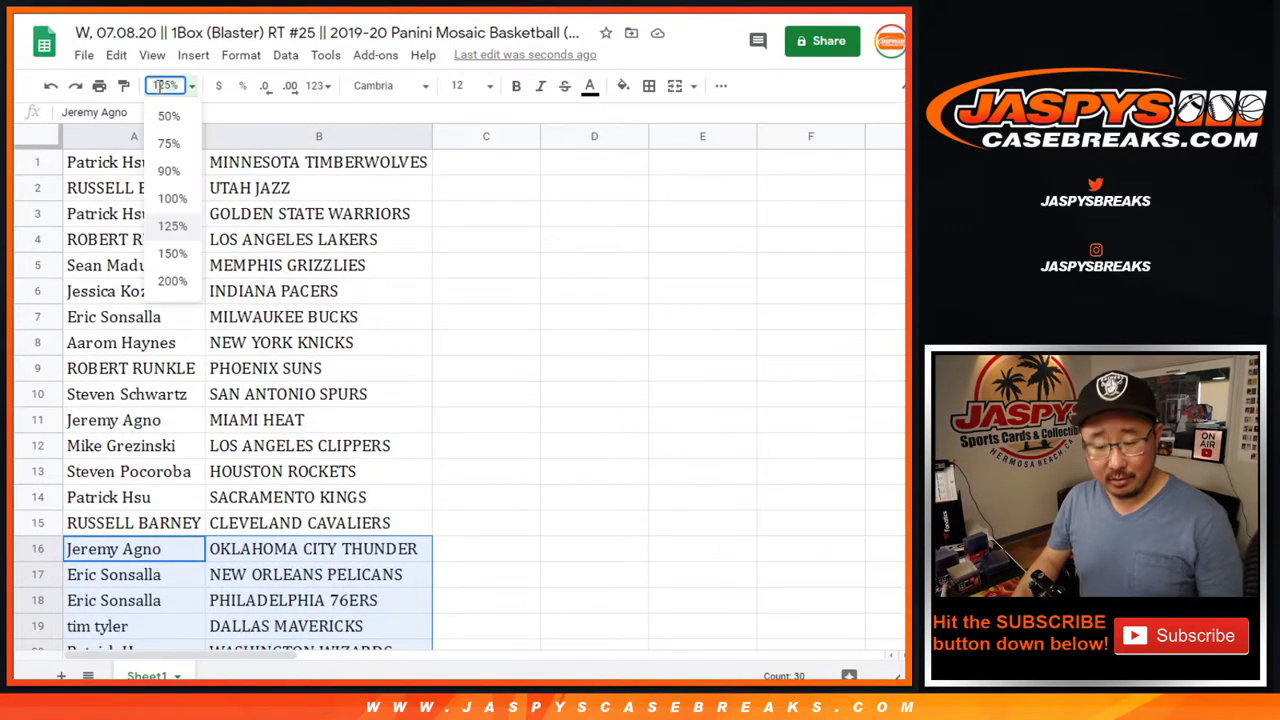
text(80)
key(Return)
click(208, 131)
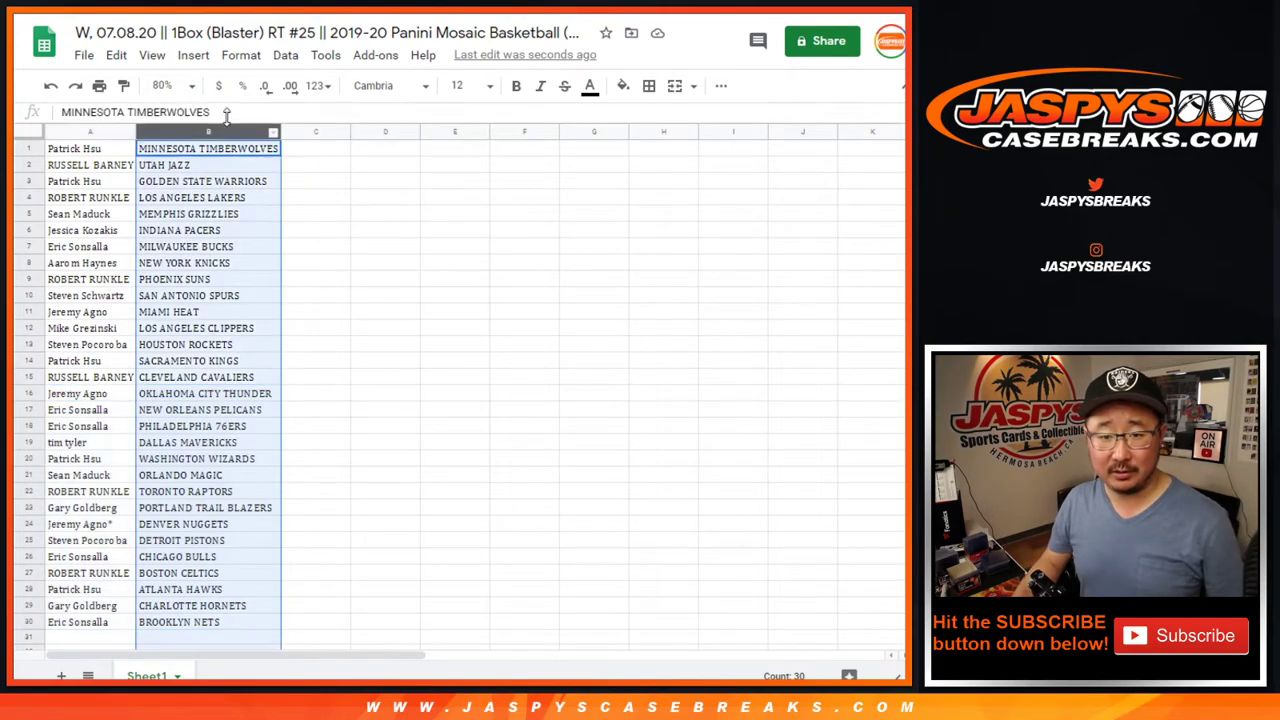
click(285, 55)
click(380, 86)
Step: Apply all borders to A1:B30 and centre the text horizontally
click(82, 168)
key(ctrl+a)
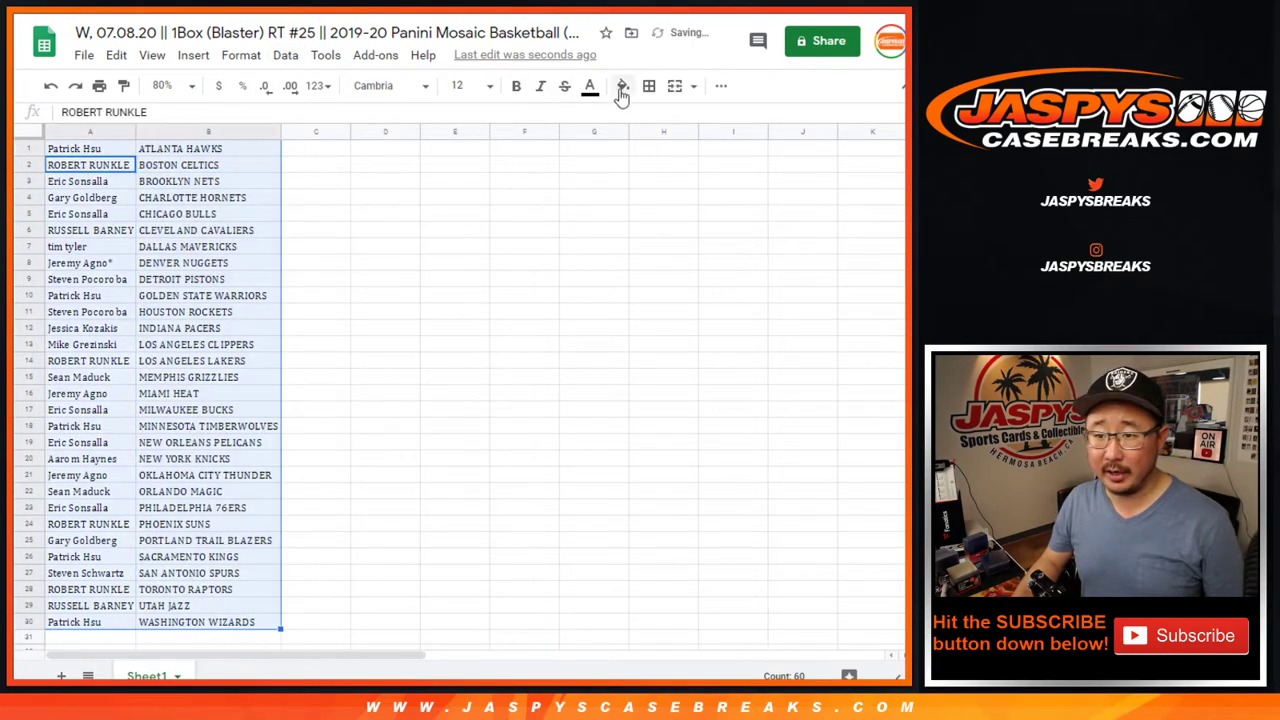
click(649, 86)
click(653, 120)
click(720, 86)
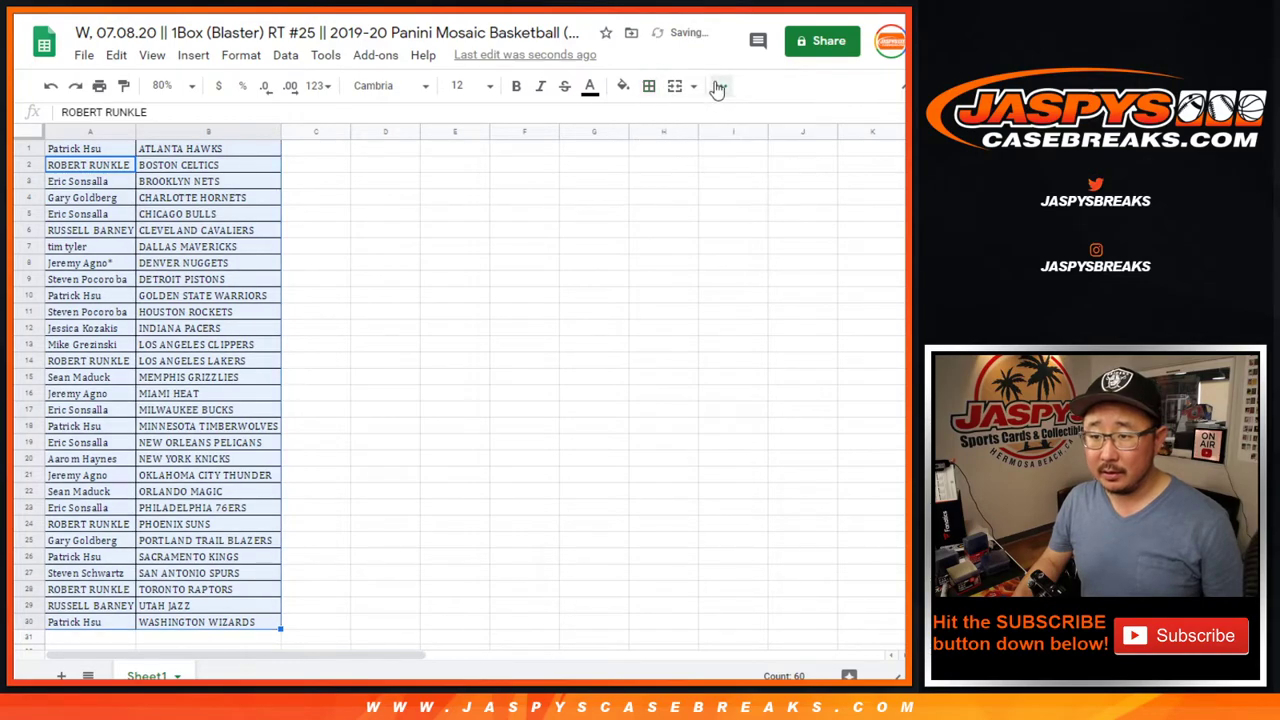
click(465, 118)
click(485, 148)
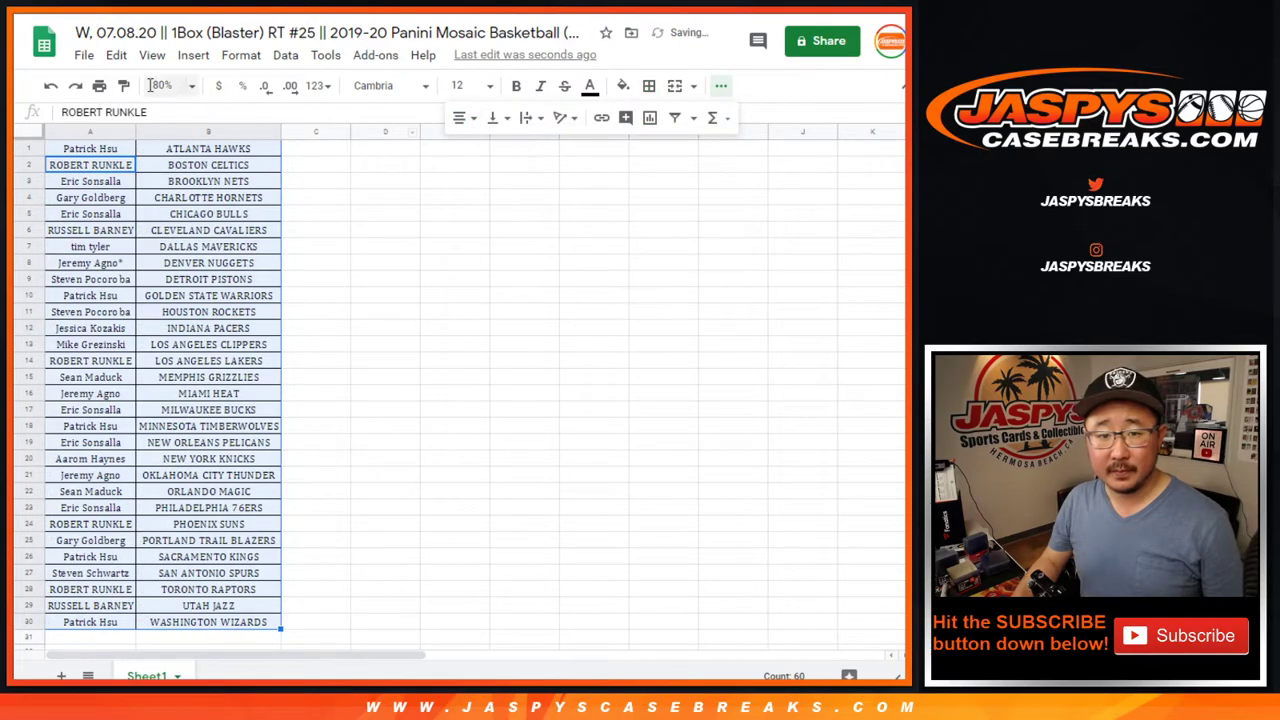
Step: Print the sheet in portrait with the workbook title as header
click(99, 86)
click(801, 245)
click(790, 462)
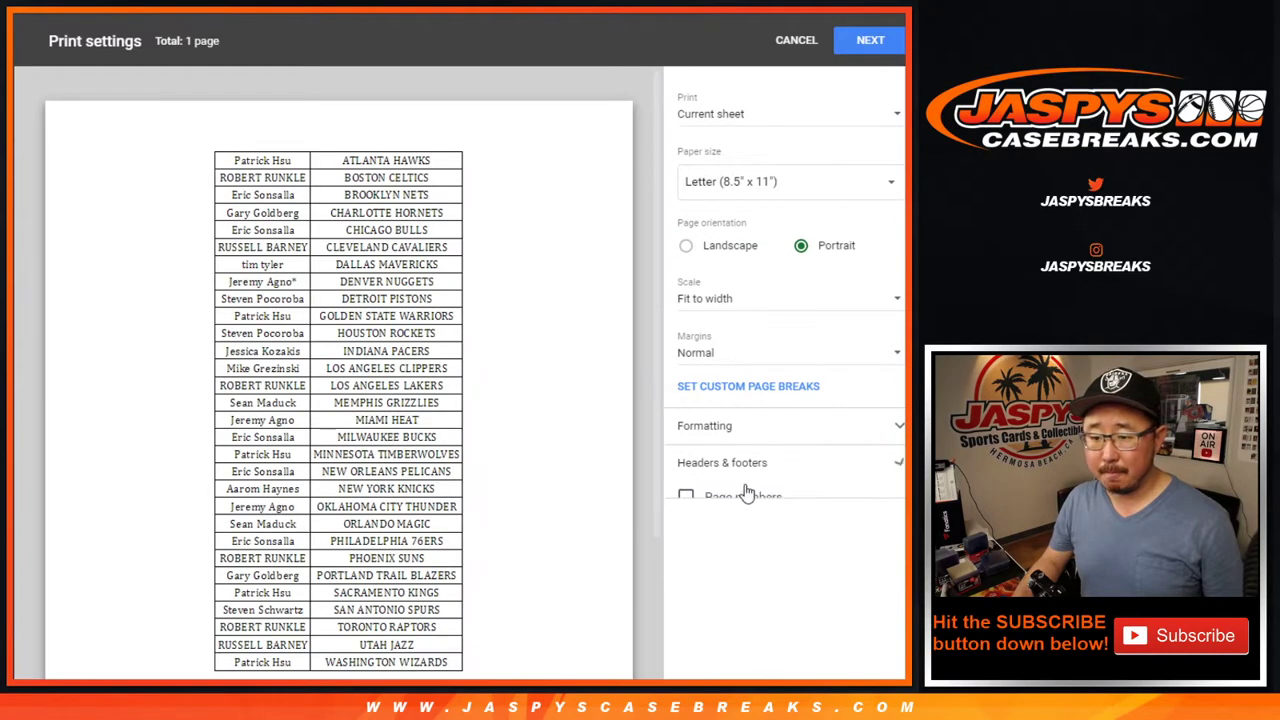
click(728, 529)
click(878, 40)
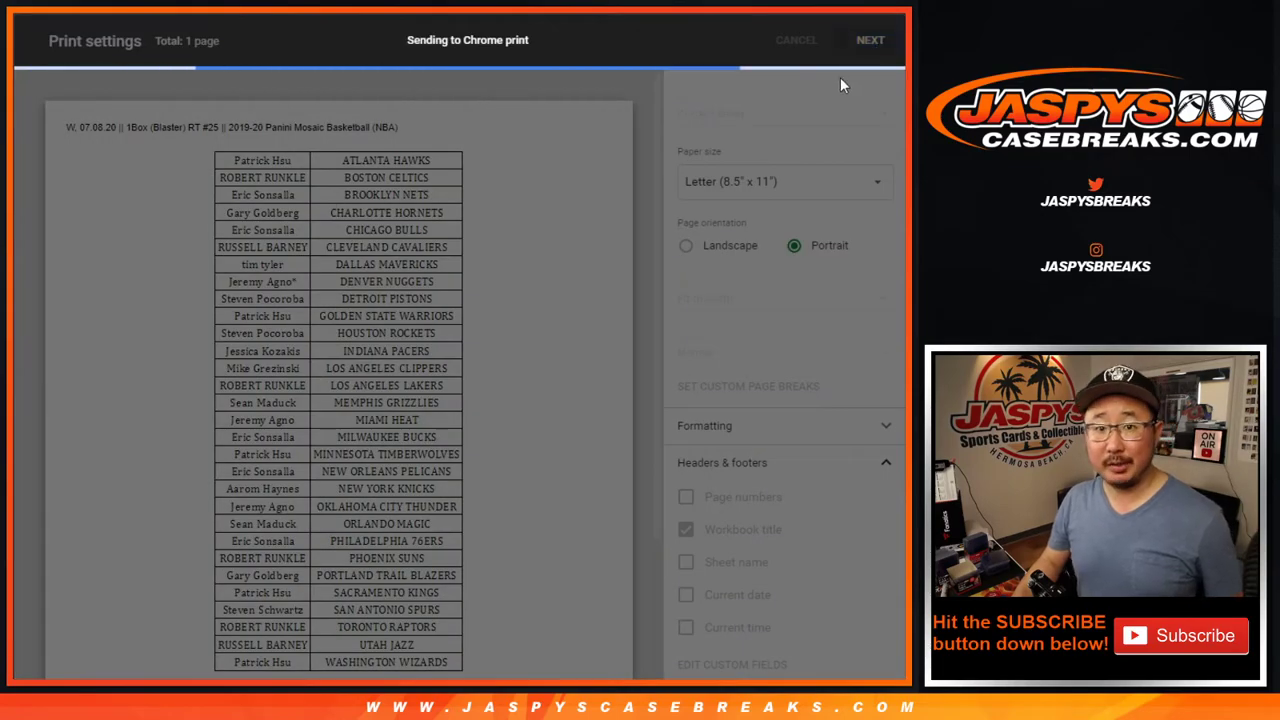
key(Return)
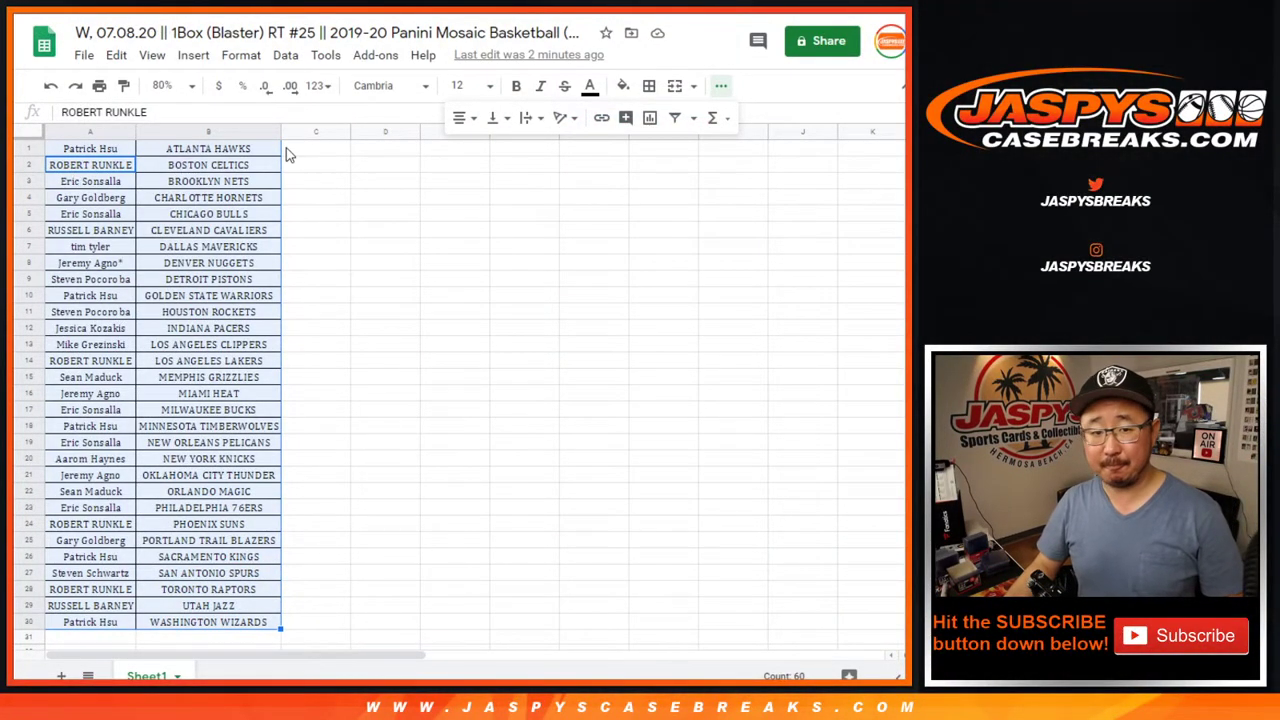
Step: Select the 30 participant names in A1:A30
click(355, 260)
click(87, 151)
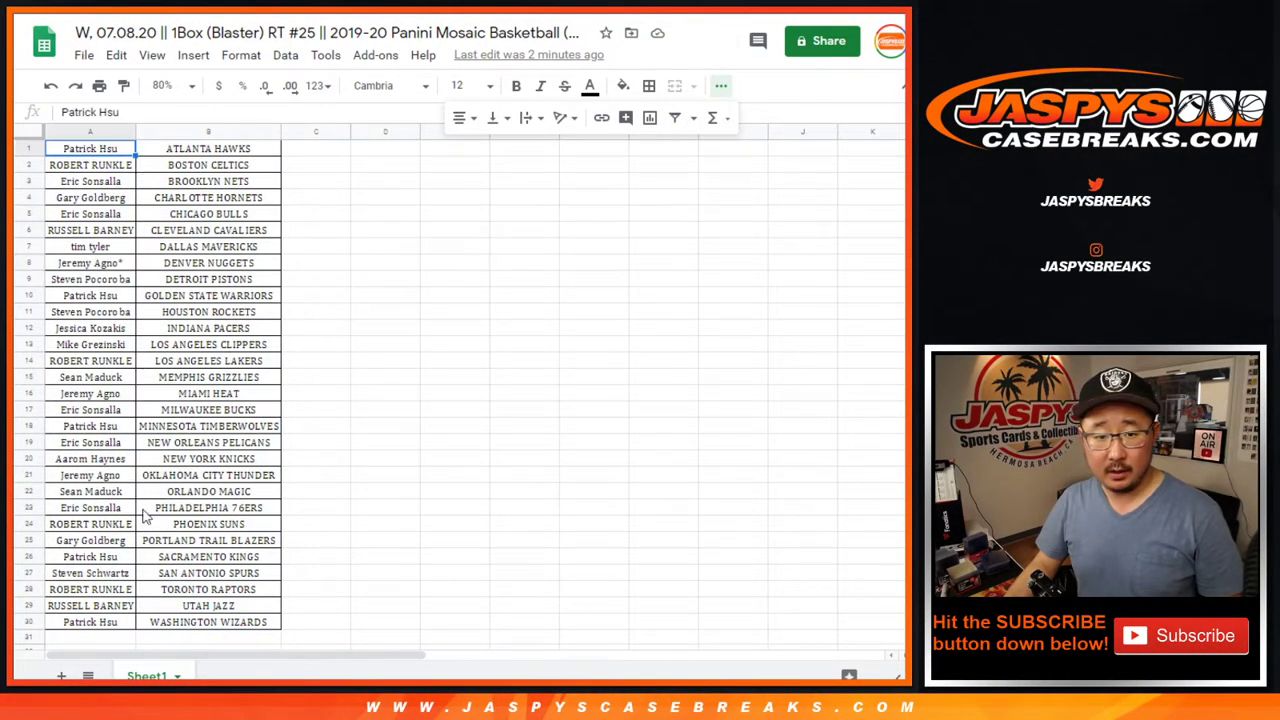
shift+click(100, 623)
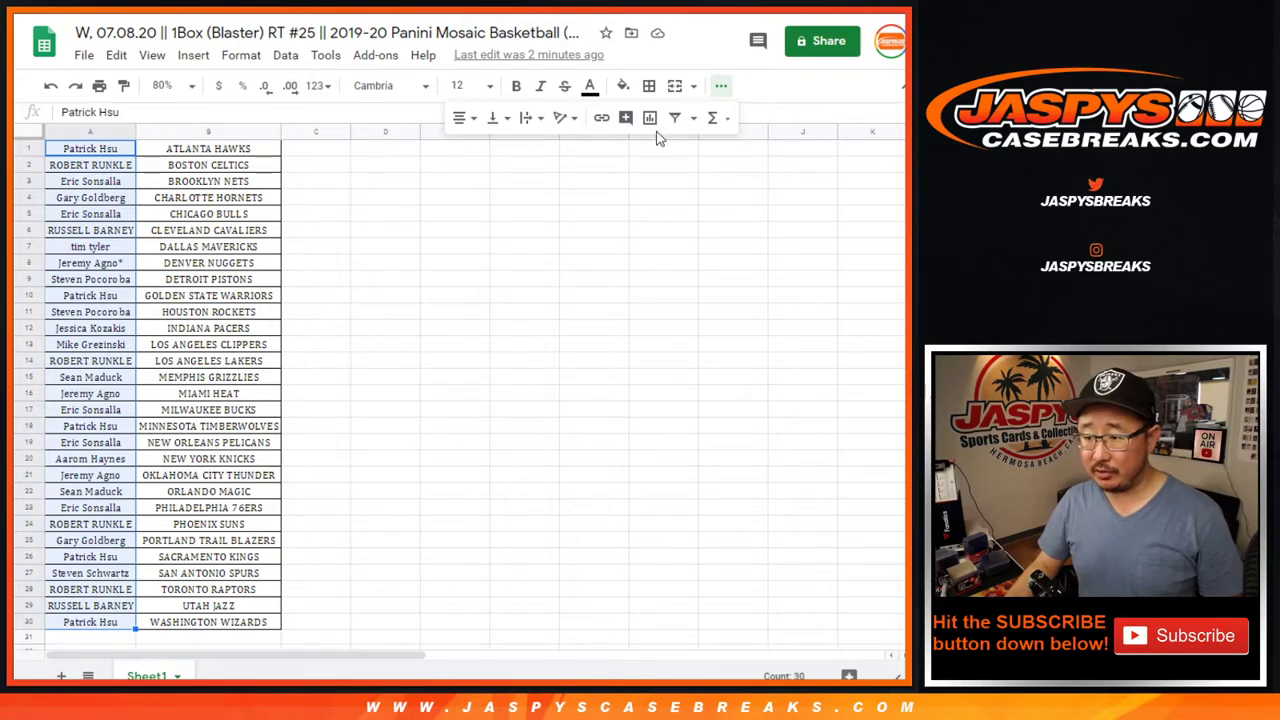
Step: Paste the 30 names into the Random.org list box and roll two dice
key(ctrl+Tab)
click(466, 386)
key(ctrl+v)
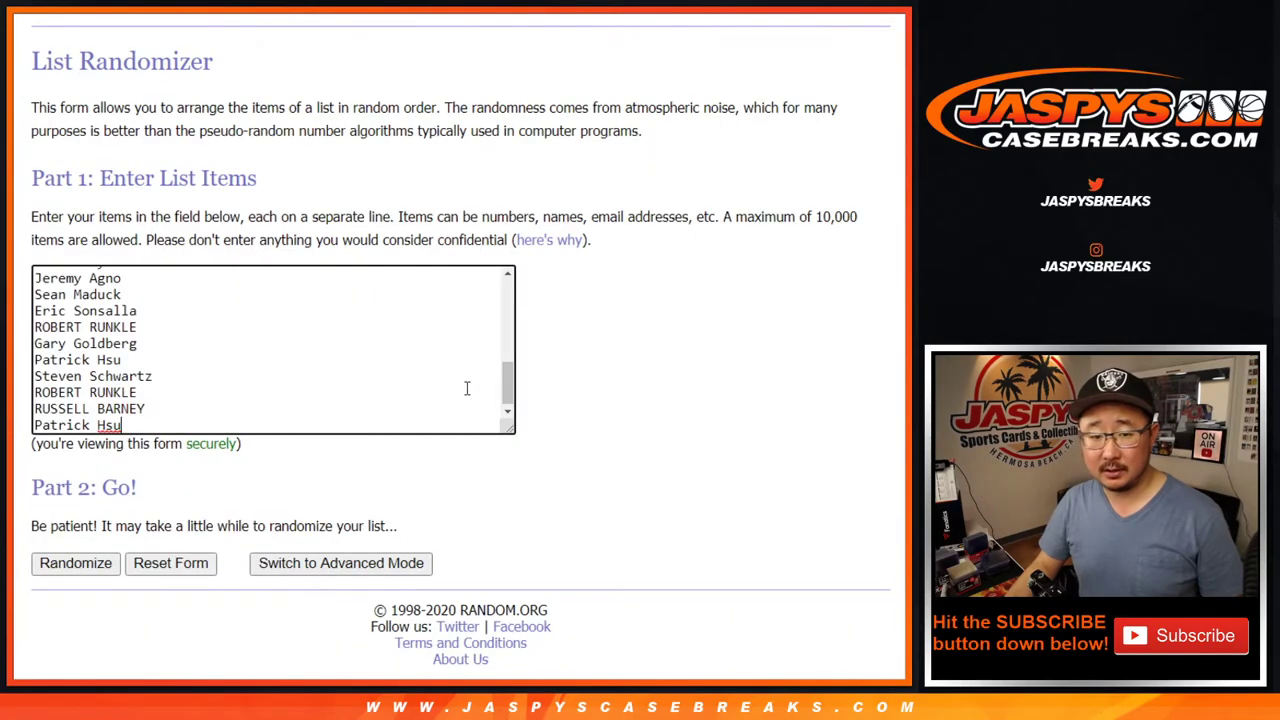
scroll(471, 357, up, 5)
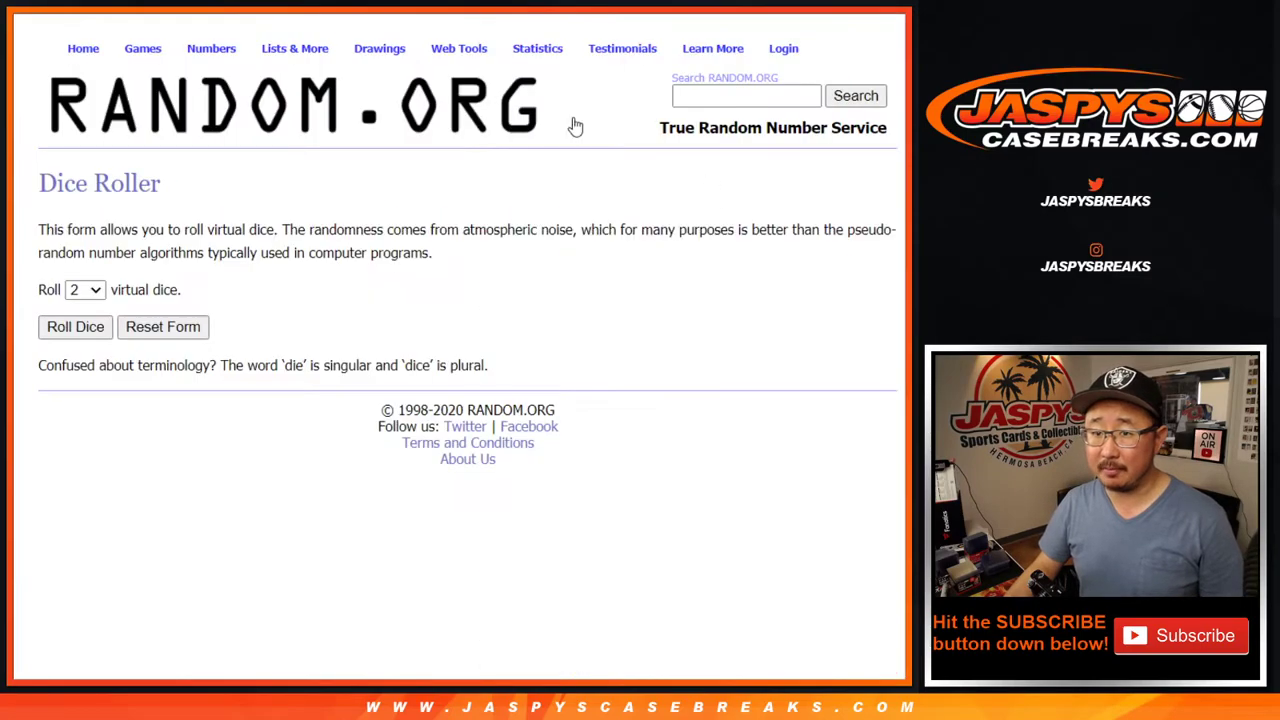
click(85, 322)
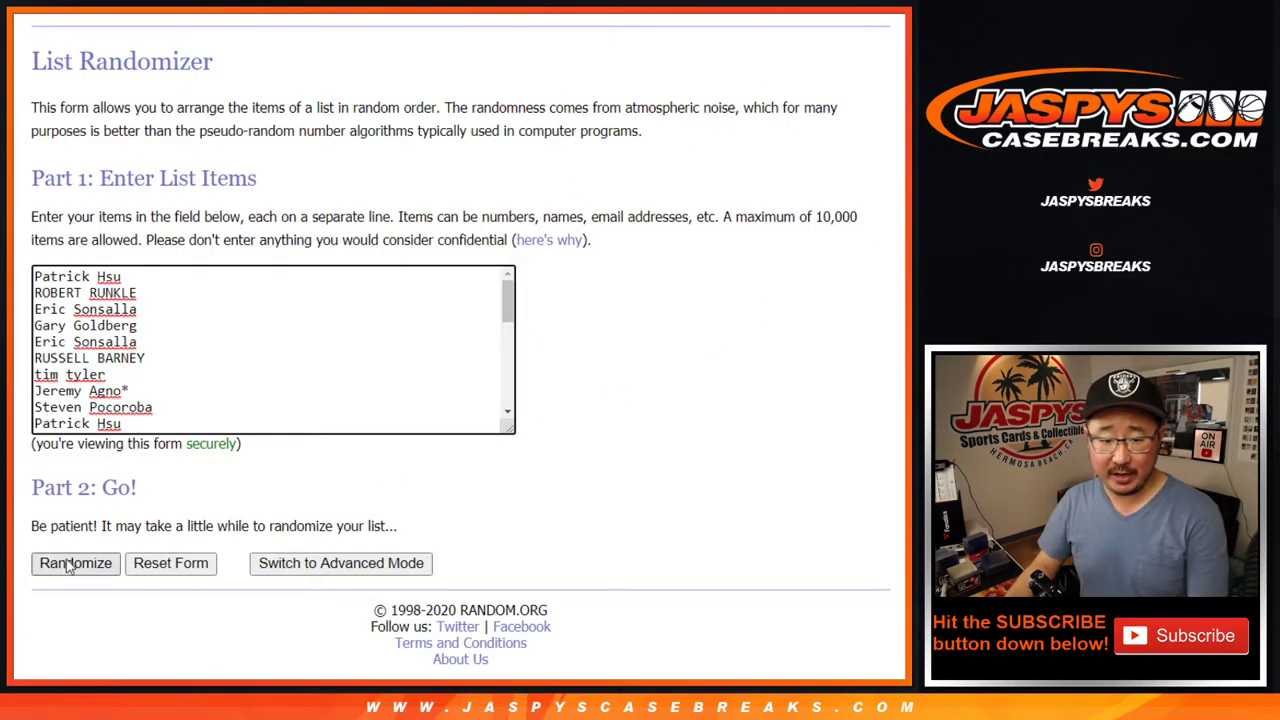
Step: Randomize the participant list, then reshuffle until the counter reads 8 times
click(68, 565)
scroll(68, 565, down, 3)
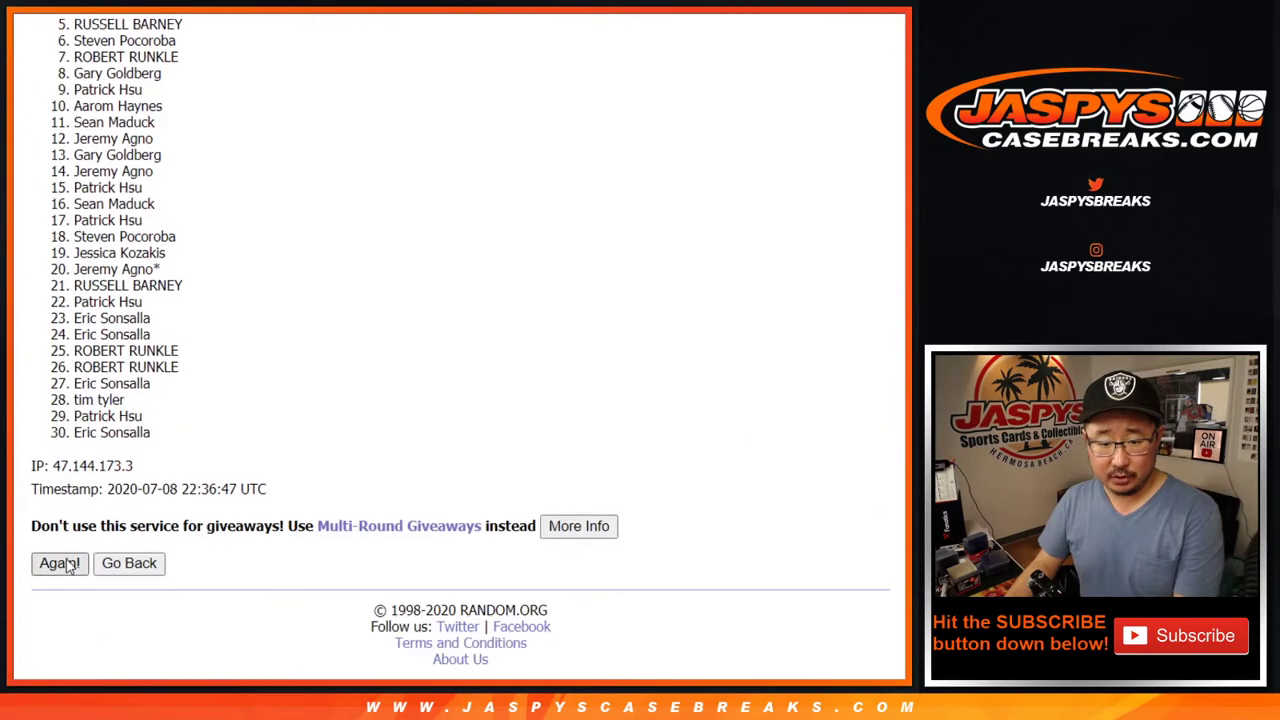
click(58, 565)
click(58, 565)
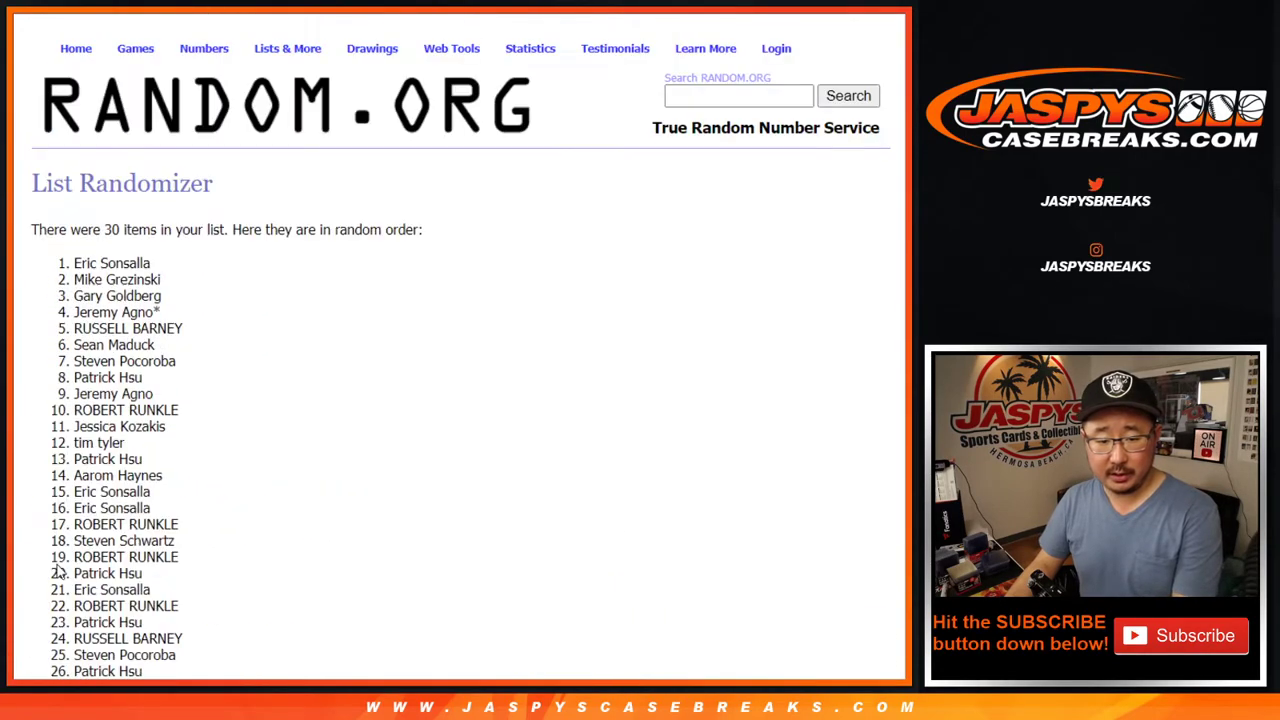
click(58, 565)
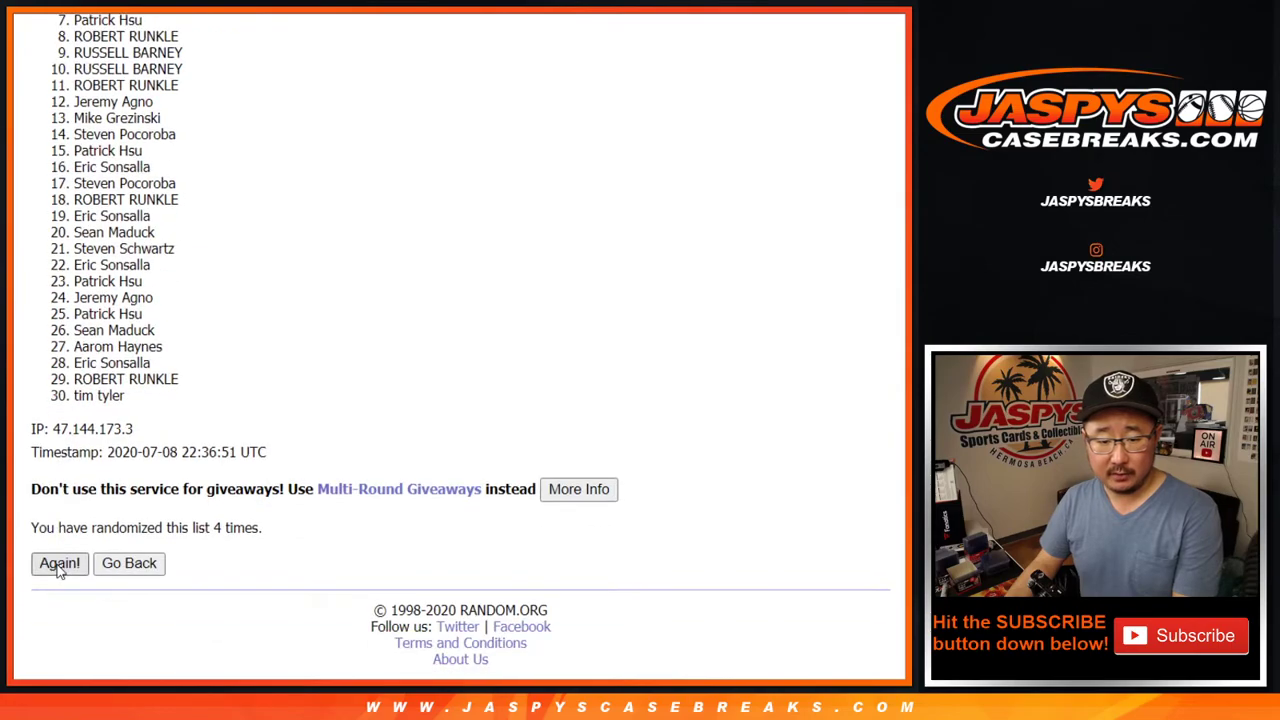
click(58, 565)
click(59, 566)
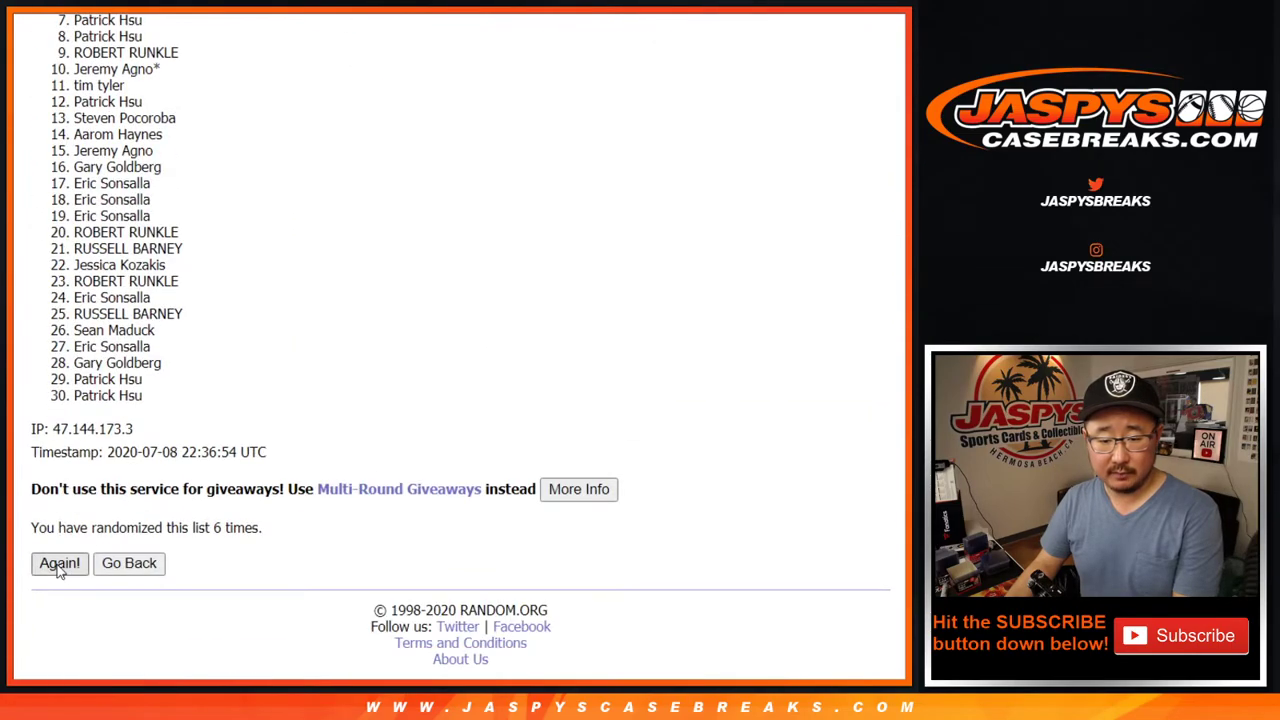
click(58, 565)
click(58, 565)
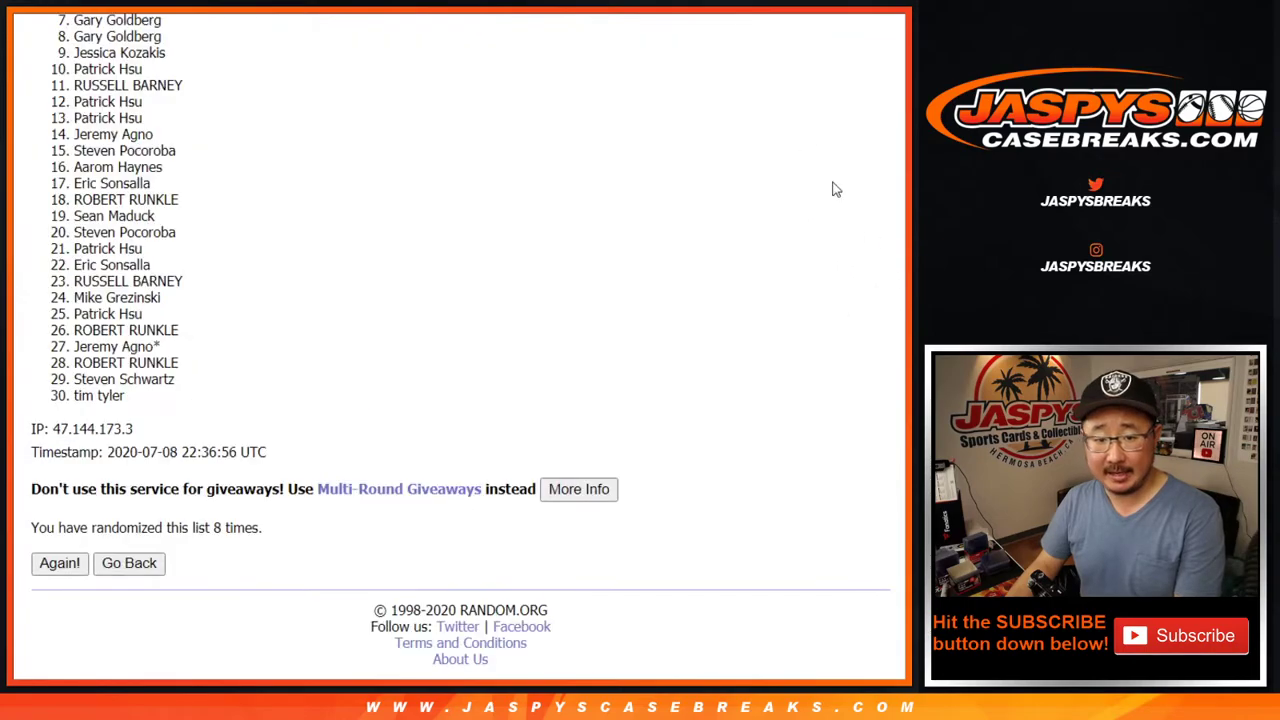
Step: Highlight the '8 times' counter text and the top three names in the result
drag(218, 521, 294, 534)
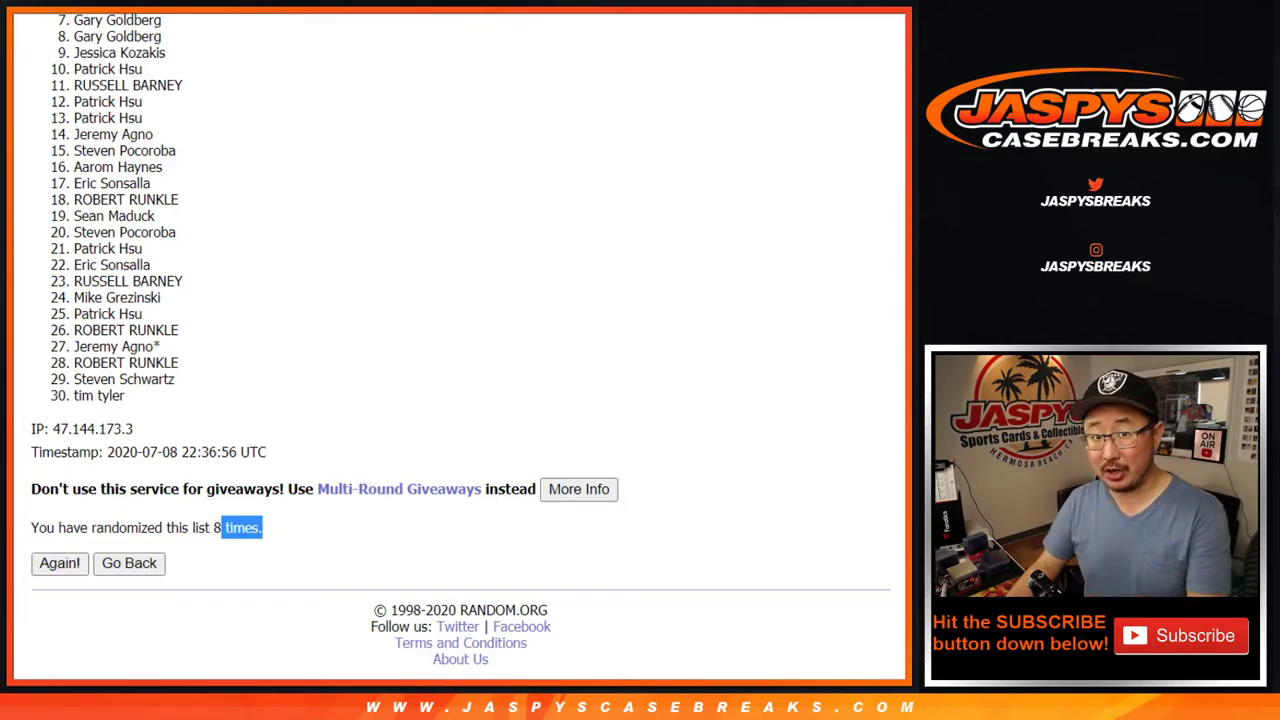
scroll(461, 345, up, 1)
scroll(461, 345, up, 2)
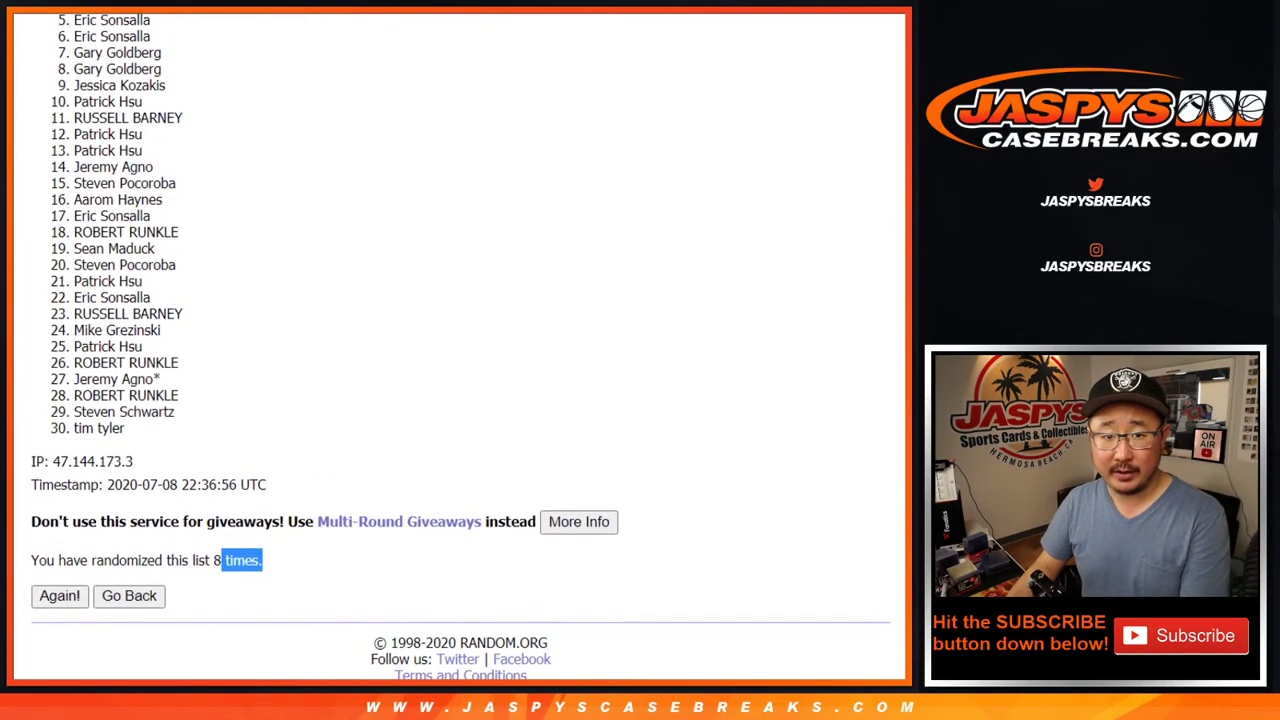
scroll(461, 345, up, 1)
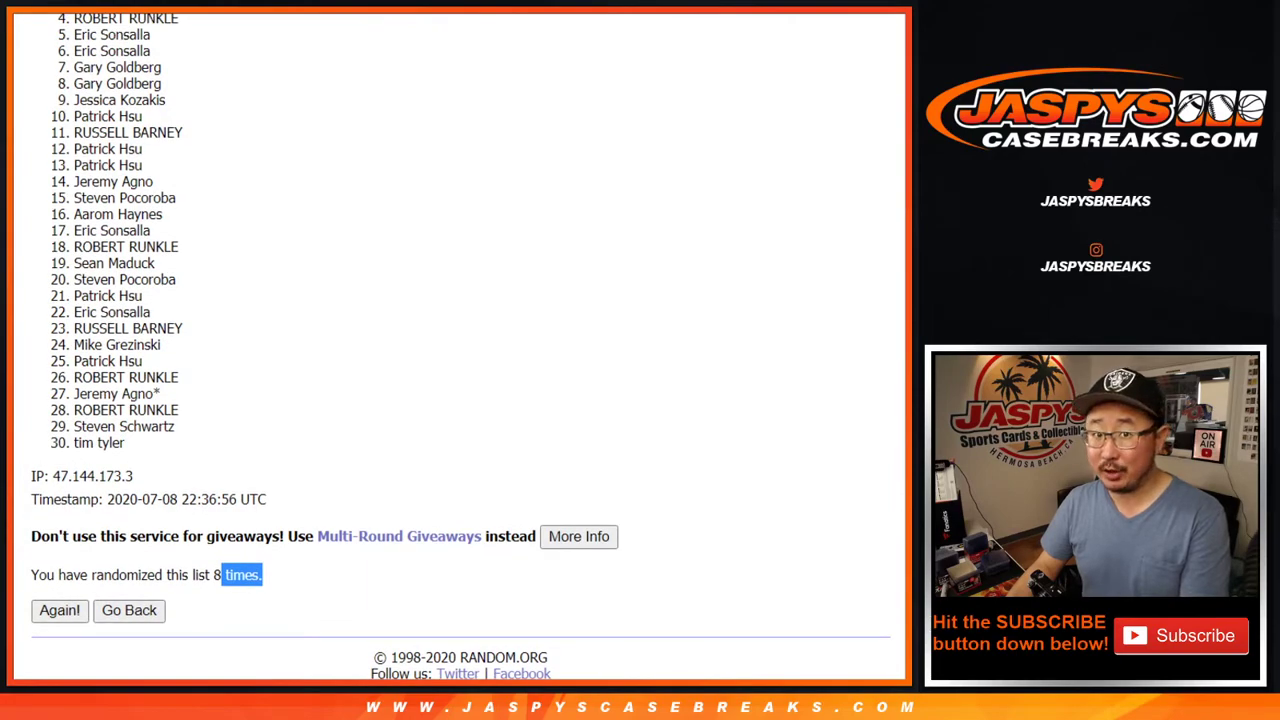
scroll(461, 345, up, 4)
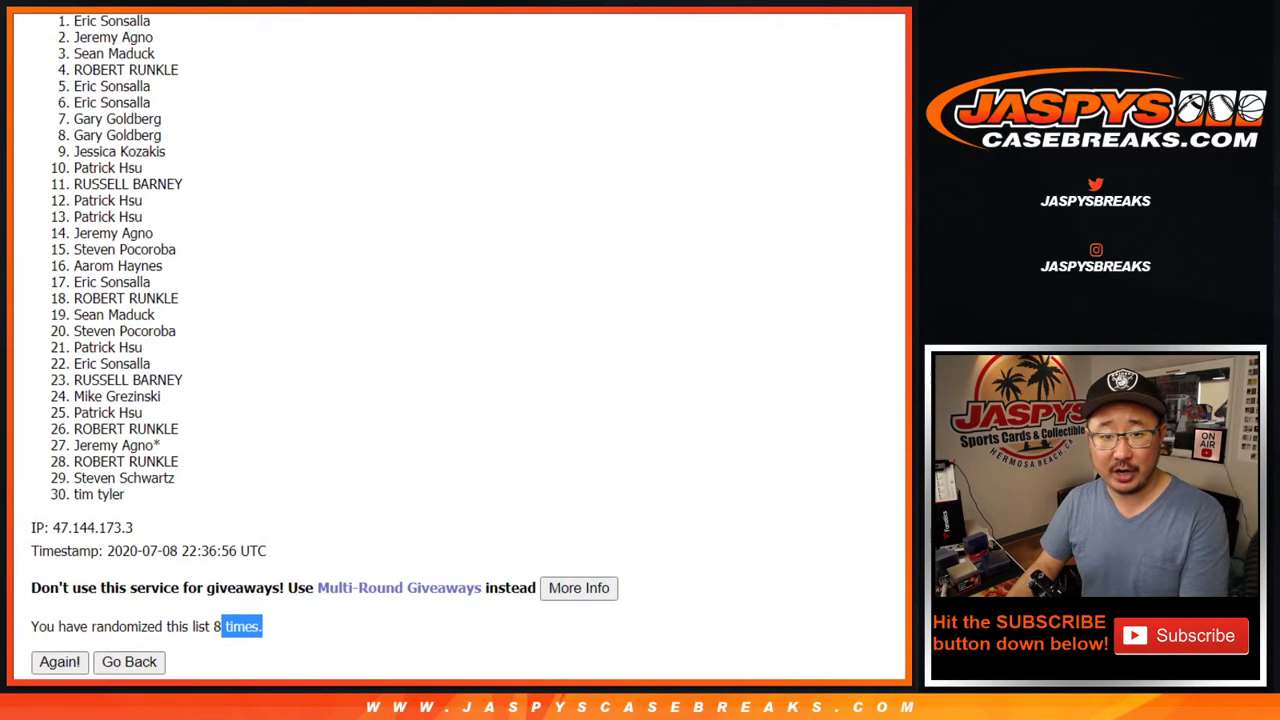
scroll(480, 214, up, 1)
drag(75, 30, 163, 62)
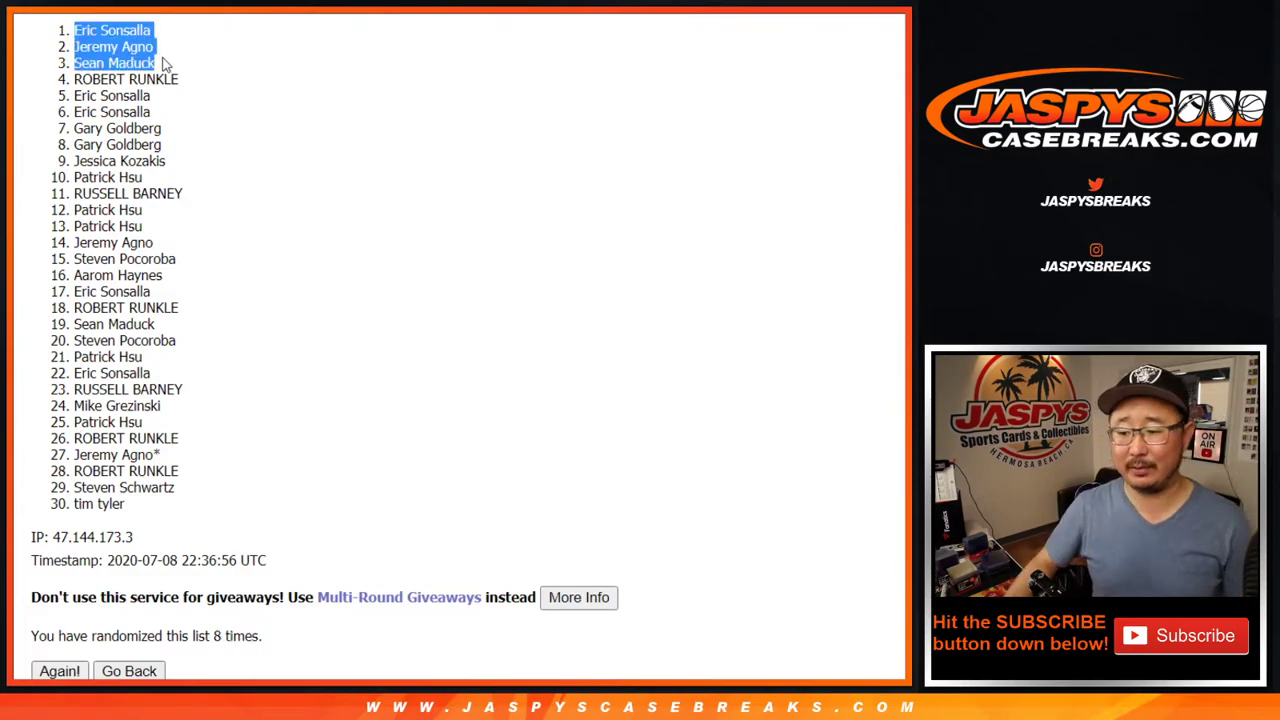